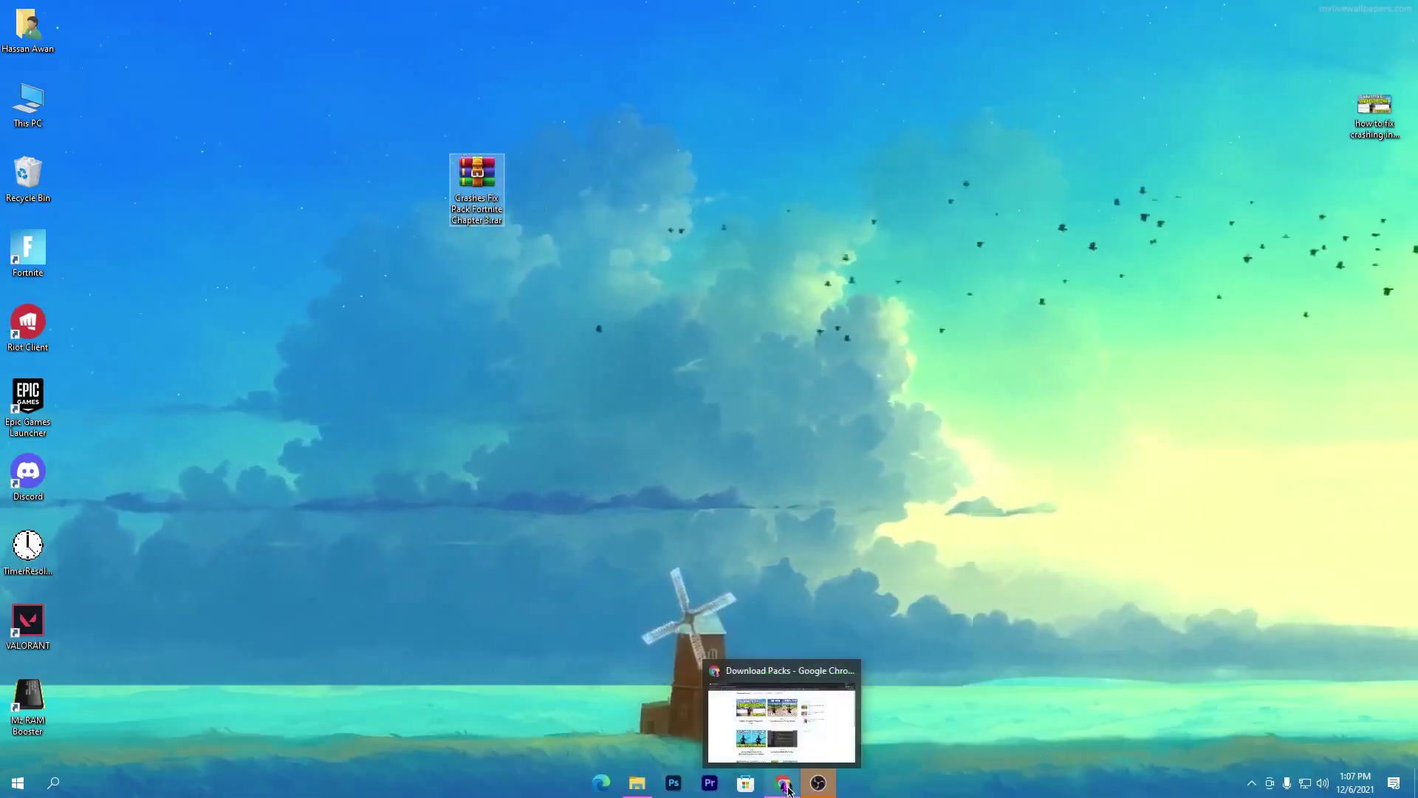
In Chrome, open the Fortnite Chapter 3 Crashes Fix Pack post and follow its DOWNLOAD link.
left_click(786, 784)
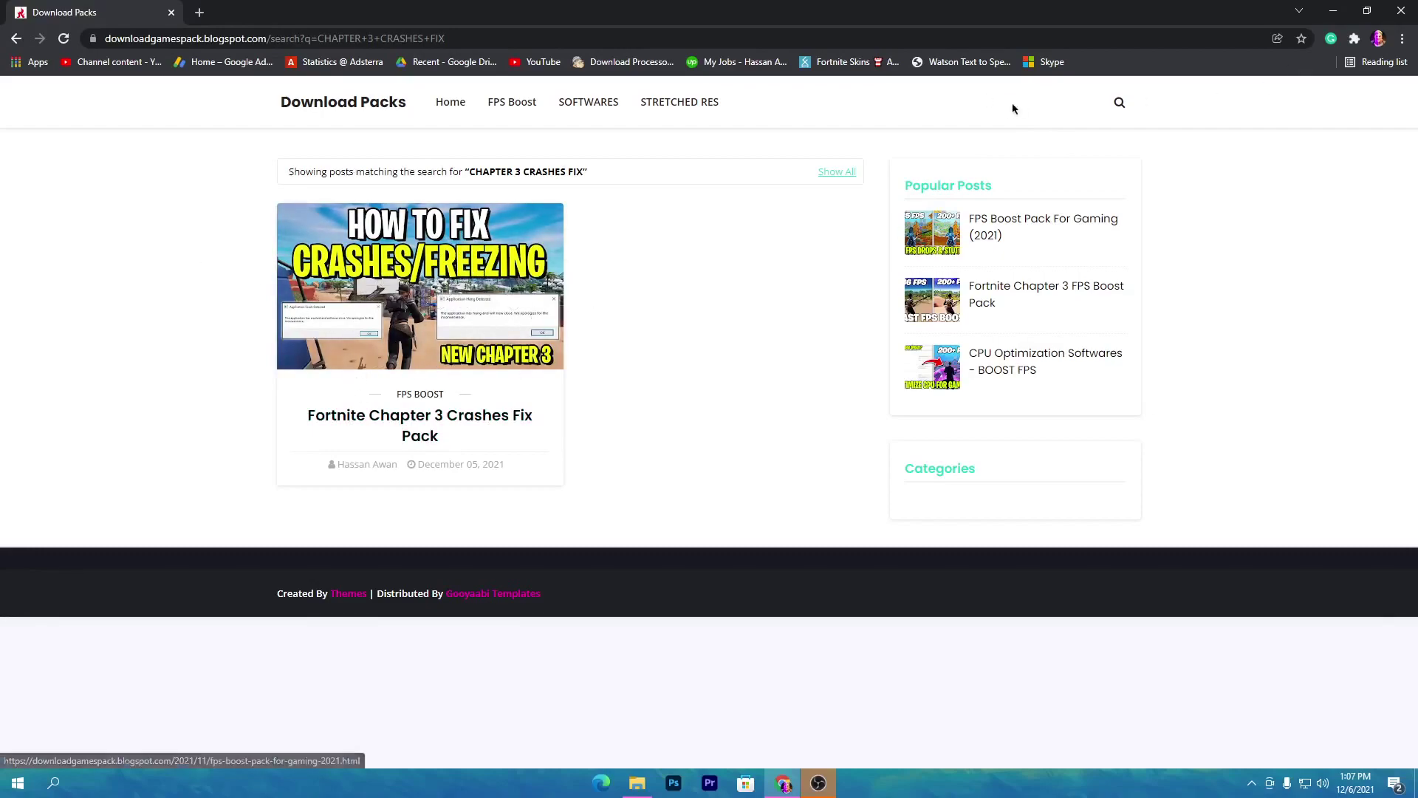
left_click(423, 281)
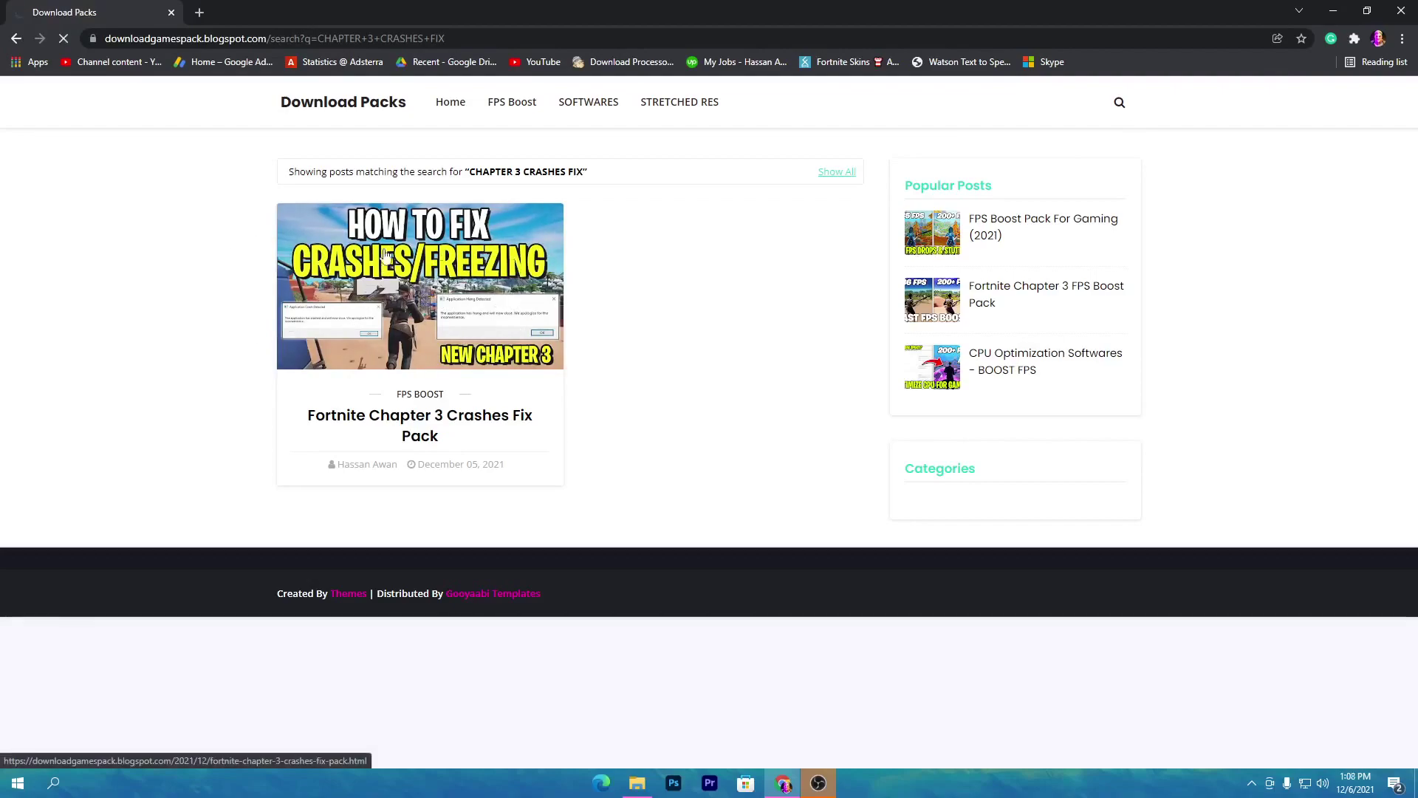
scroll(667, 277, "down", 2)
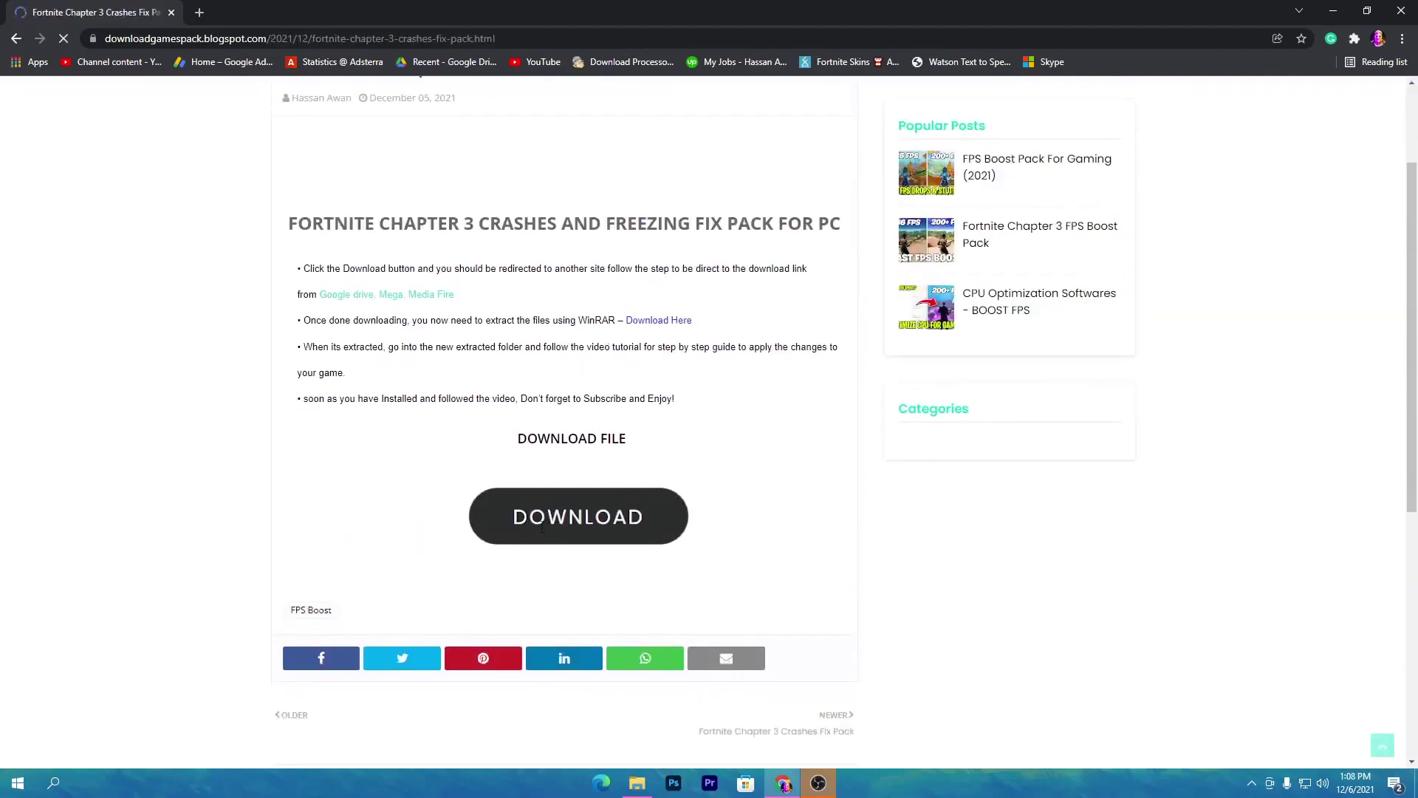
scroll(641, 606, "down", 5)
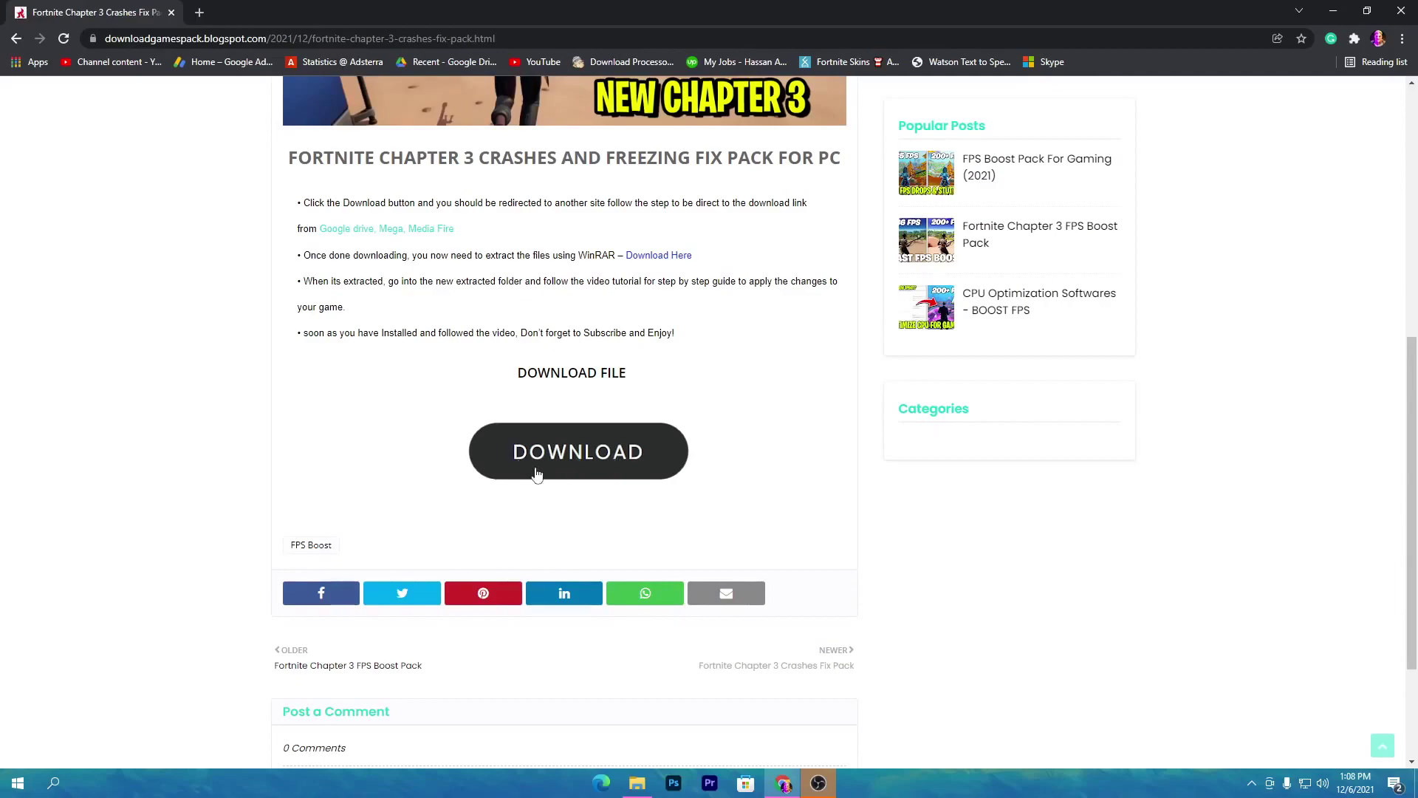
left_click(579, 470)
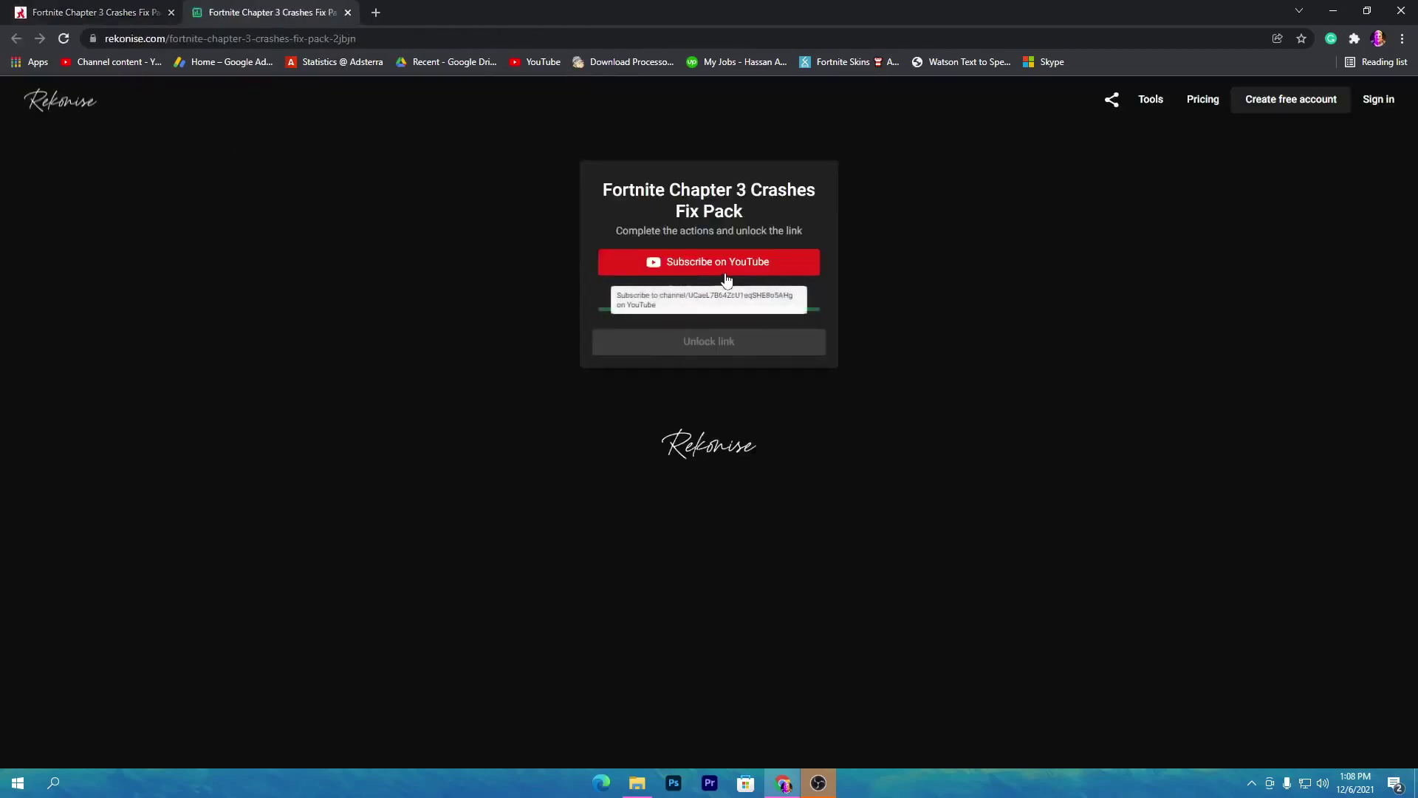
Complete the Rekonise YouTube subscribe task and unlock the fix pack's Google Drive link.
left_click(736, 273)
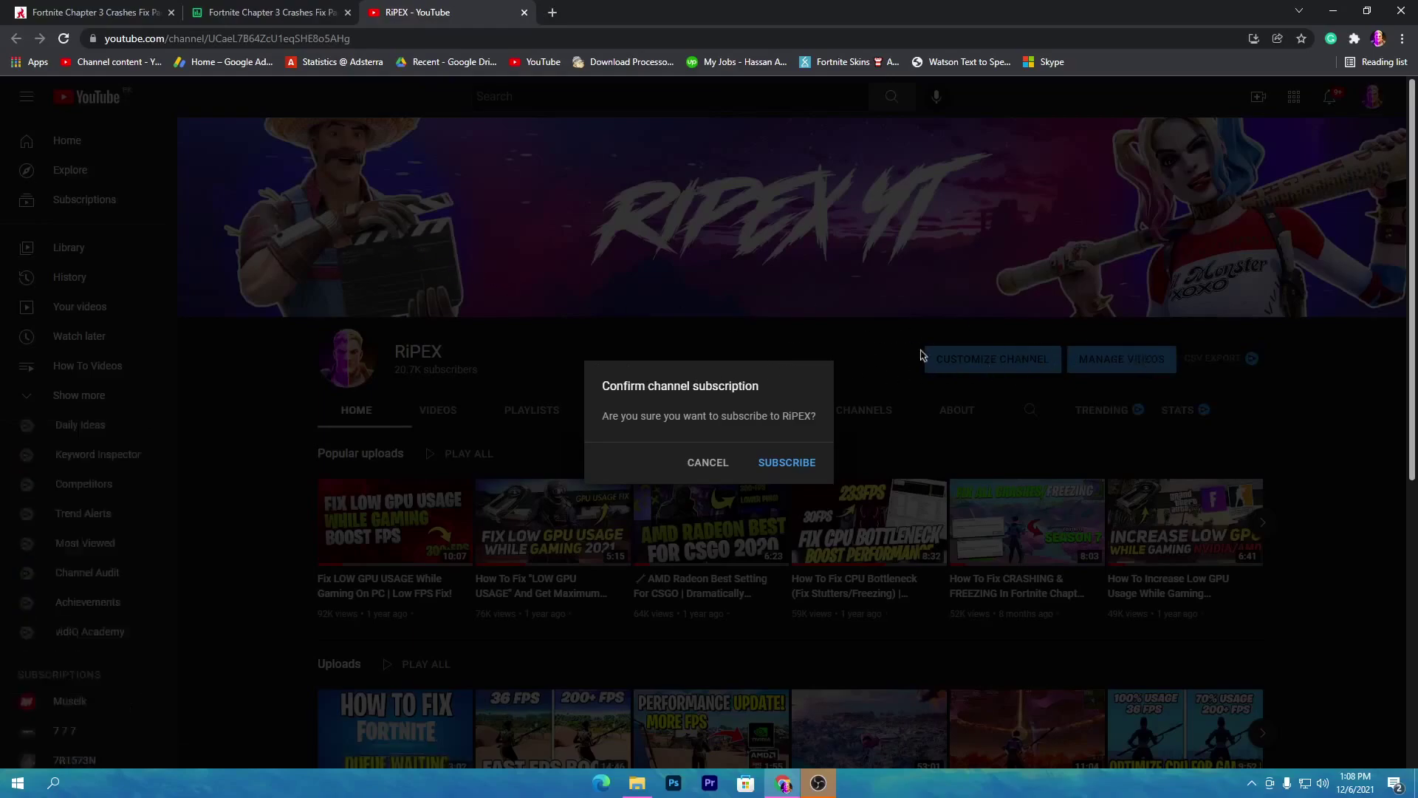
left_click(226, 9)
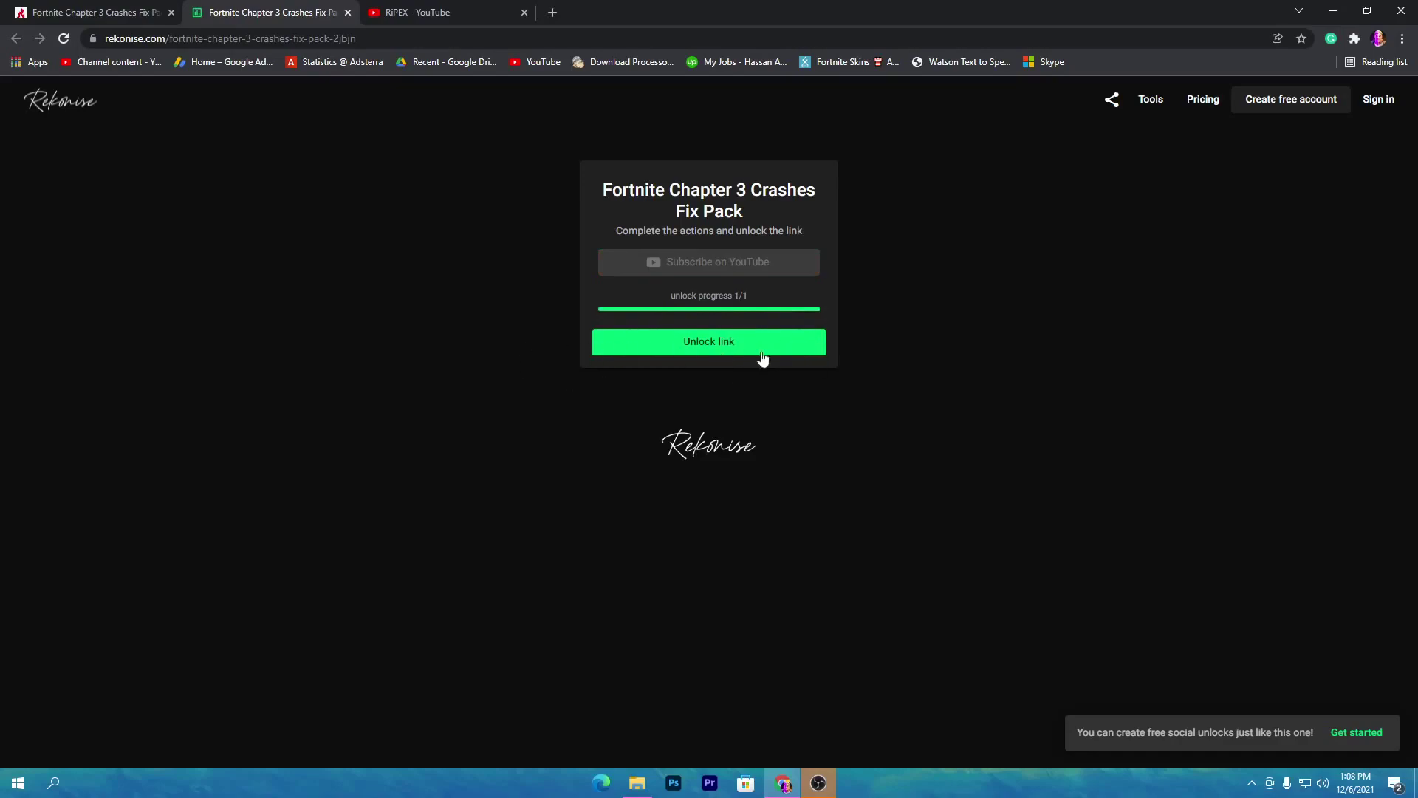
left_click(738, 353)
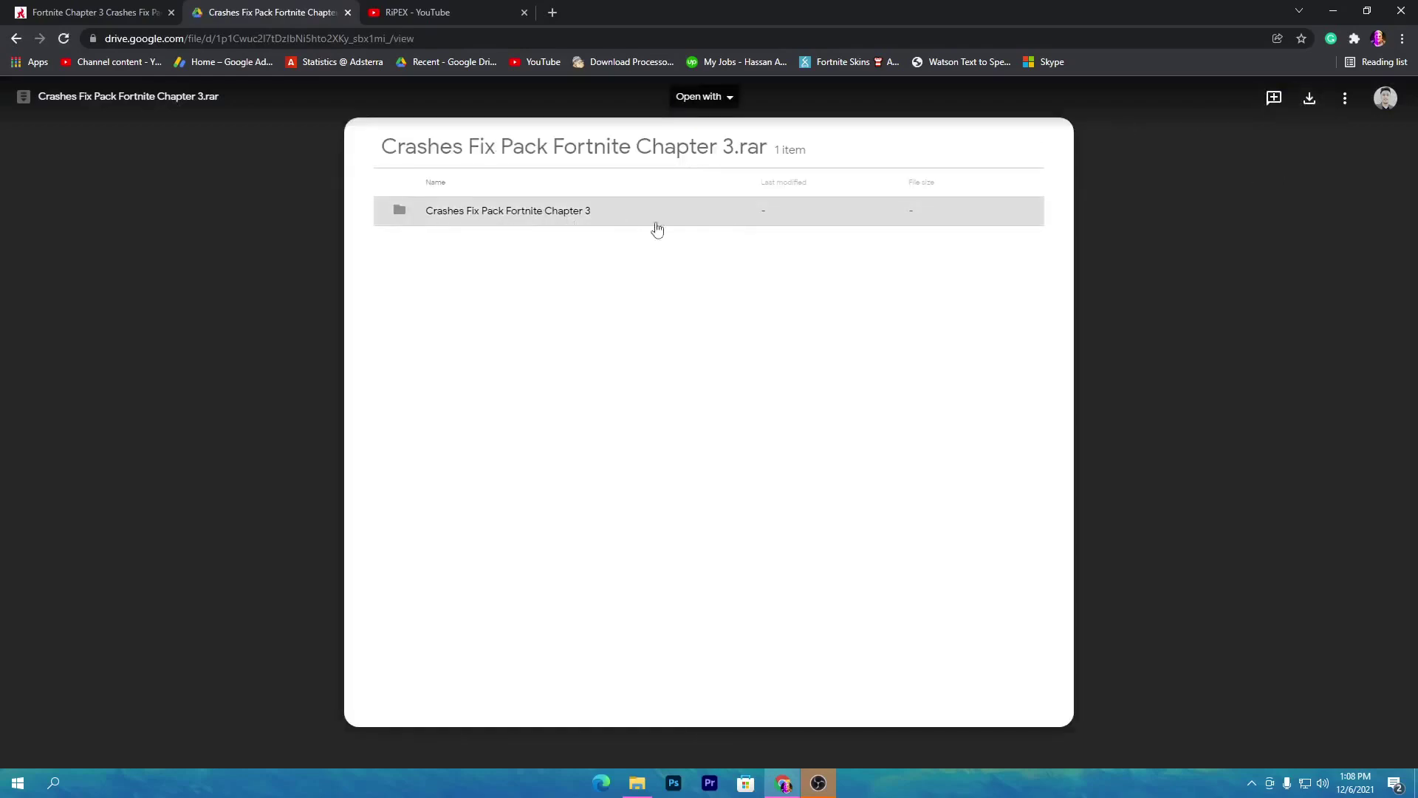
Extract the Crashes Fix Pack Fortnite Chapter 3 folder from the RAR onto the desktop and open it.
left_click(1332, 10)
left_click(473, 187)
double_click(473, 187)
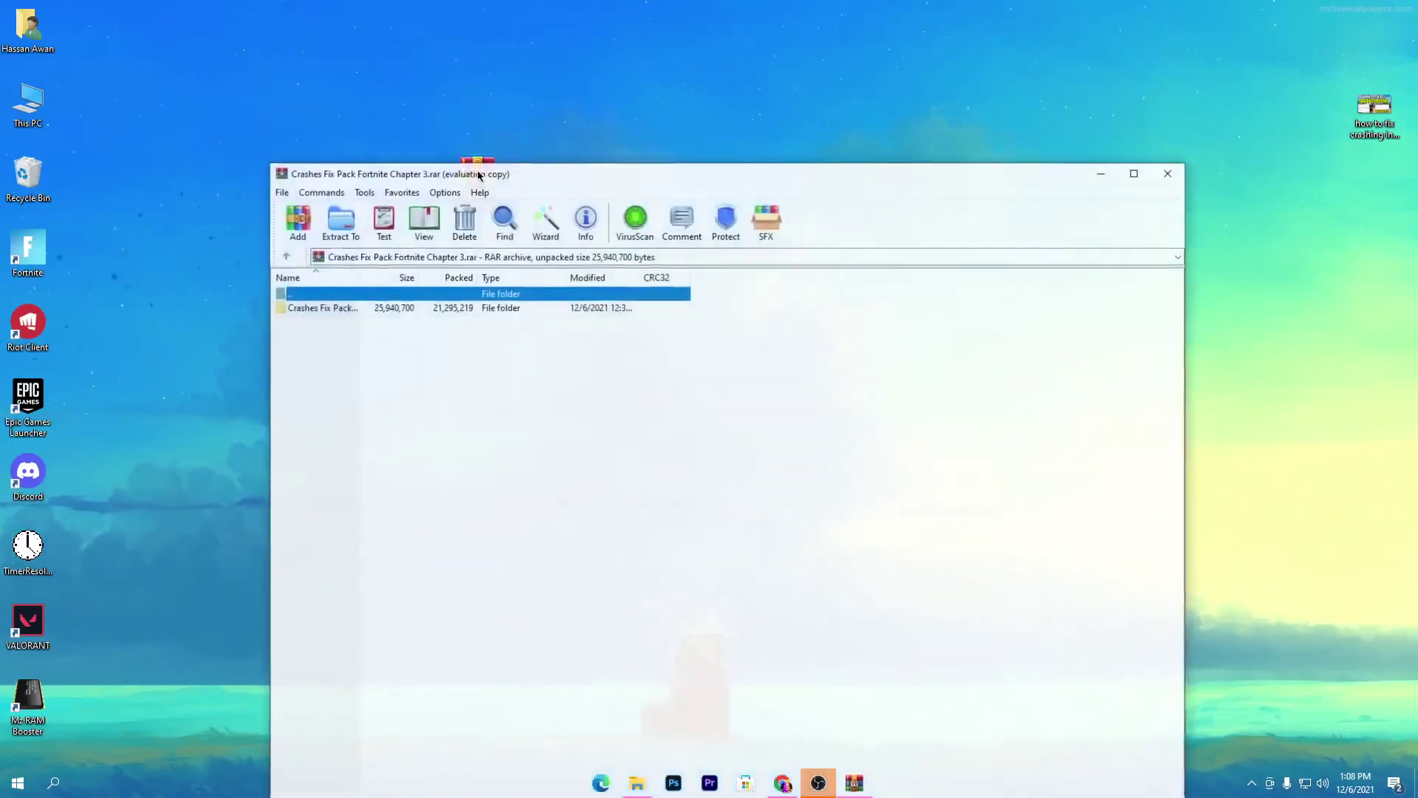
left_click_drag(332, 306, 697, 115)
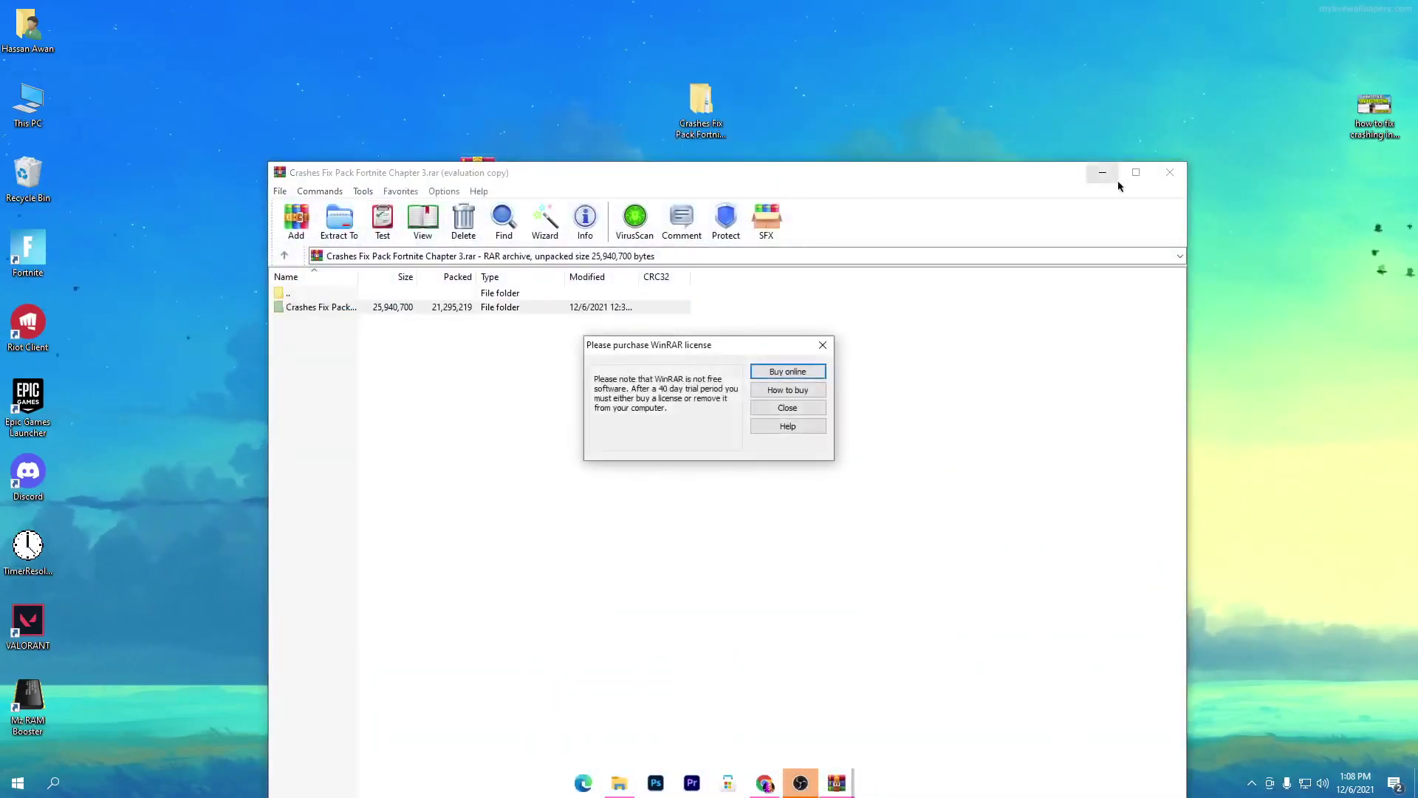
left_click(1169, 172)
double_click(698, 108)
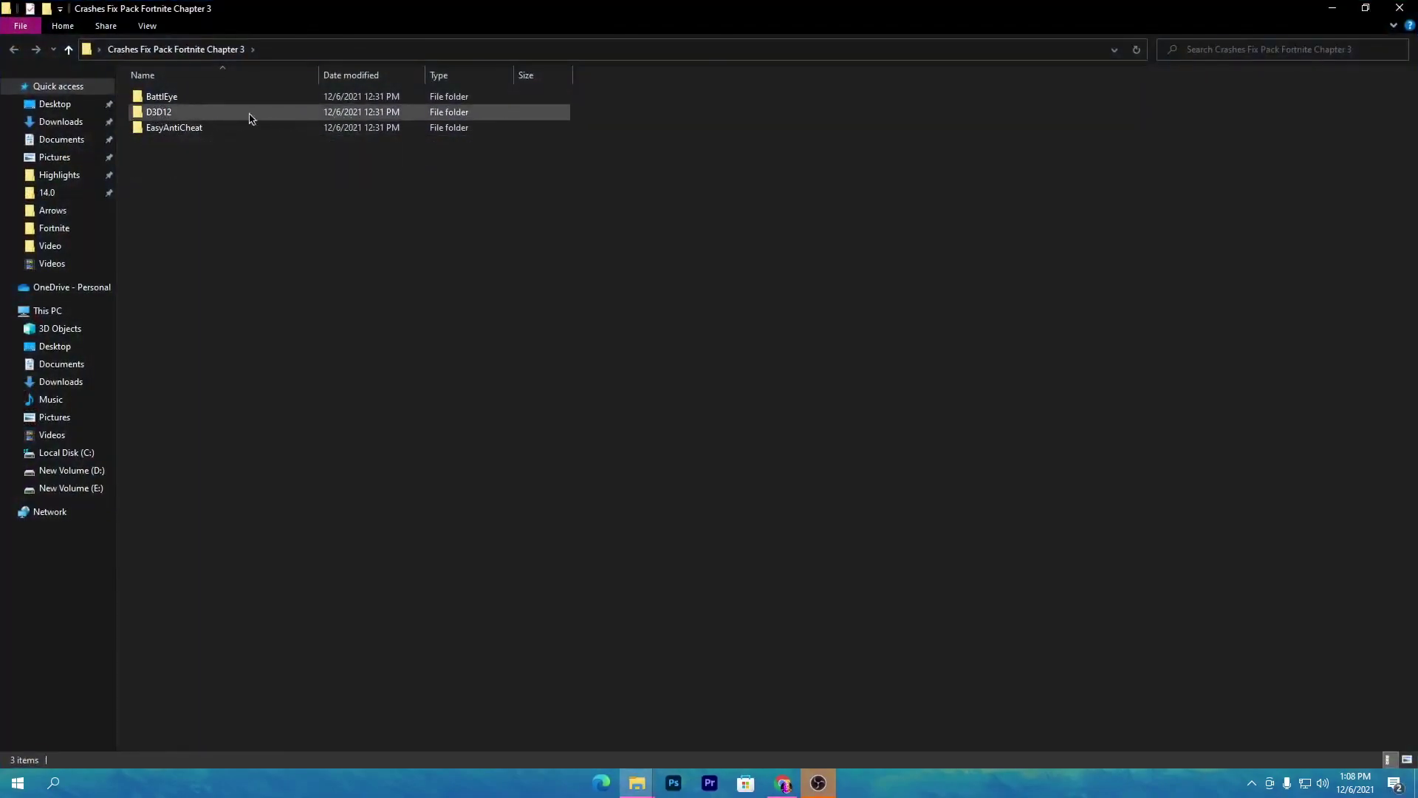
Copy the BattlEye, D3D12 and EasyAntiCheat folders and close the extracted folder.
left_click_drag(184, 180, 185, 99)
right_click(181, 112)
left_click(216, 382)
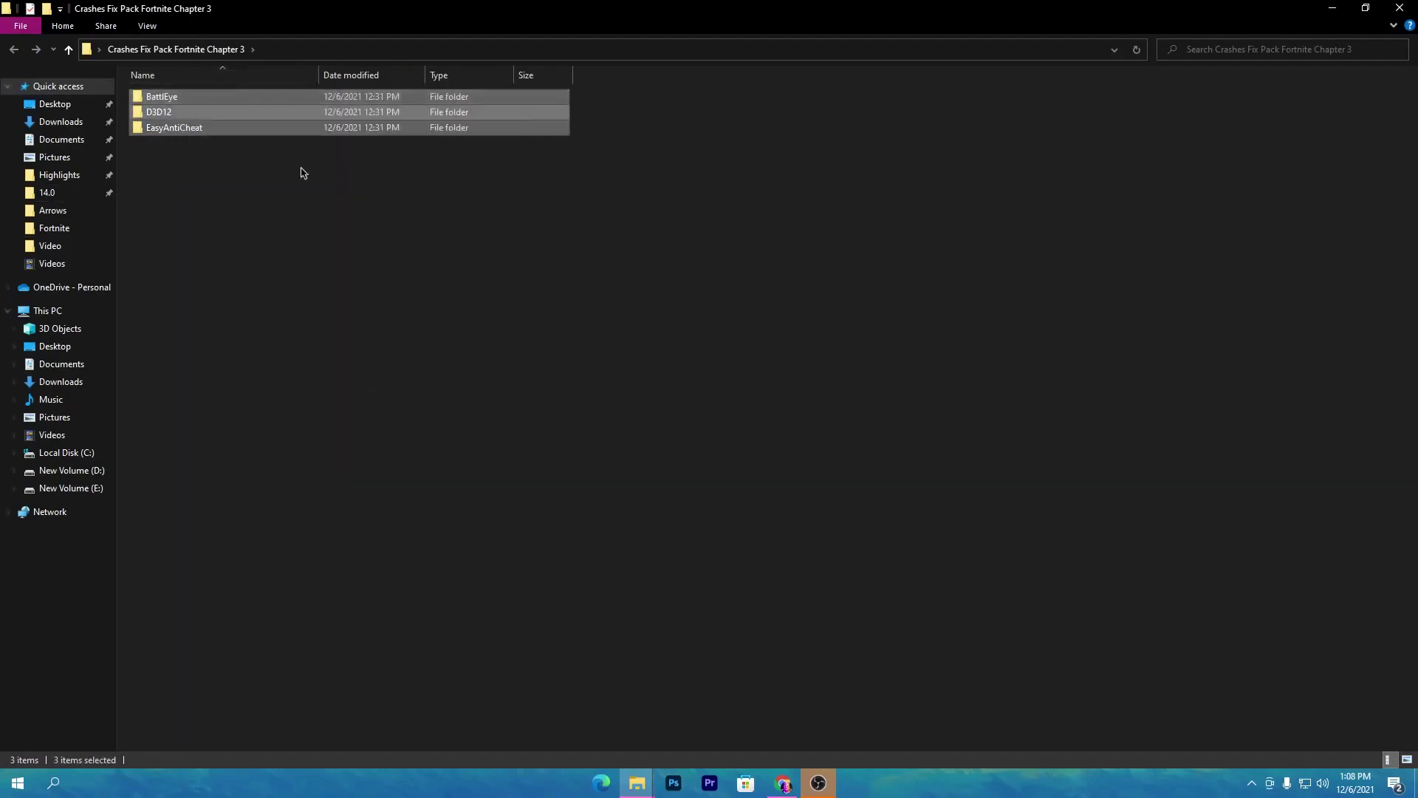
left_click(1405, 6)
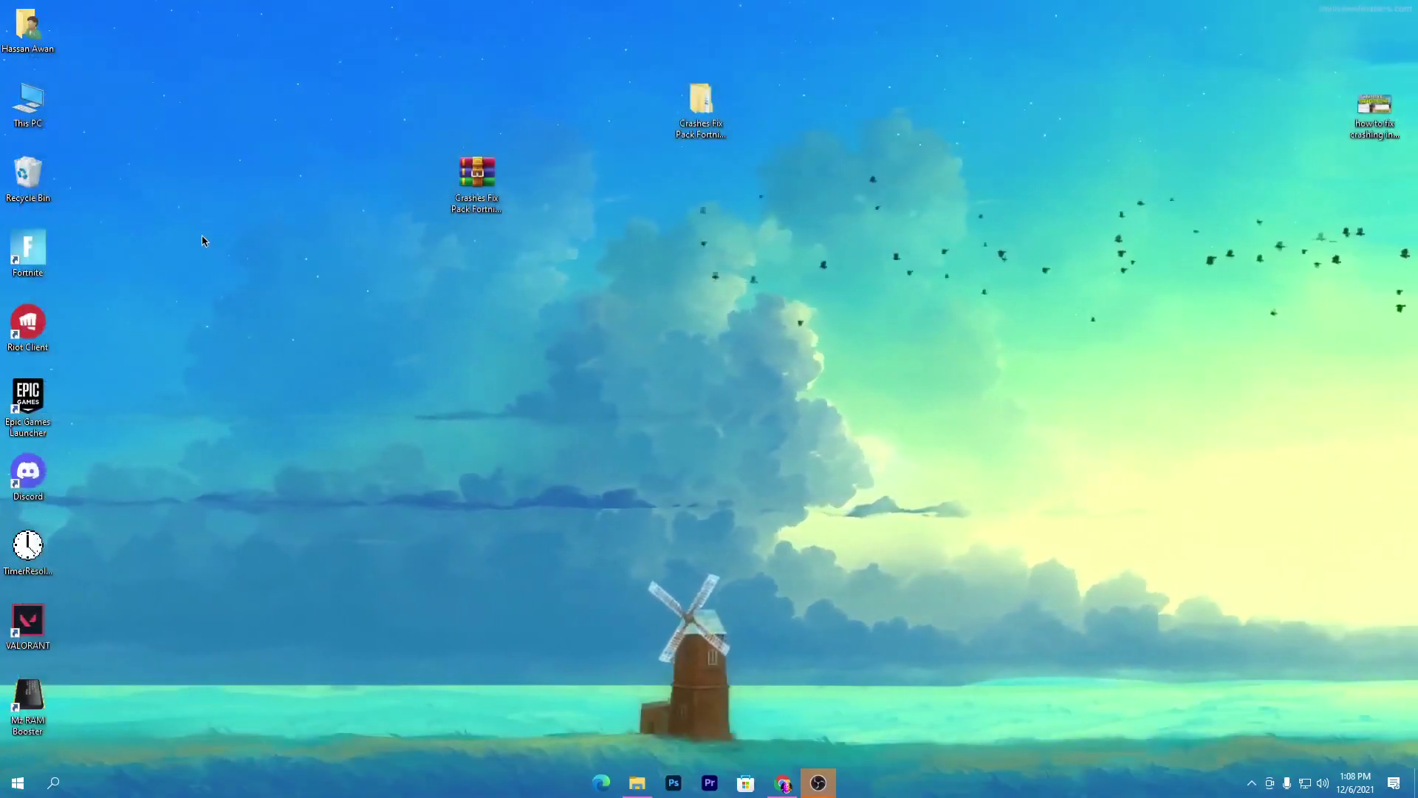
Browse to C:\Program Files\Epic Games\Fortnite\FortniteGame\Binaries\Win64.
double_click(29, 117)
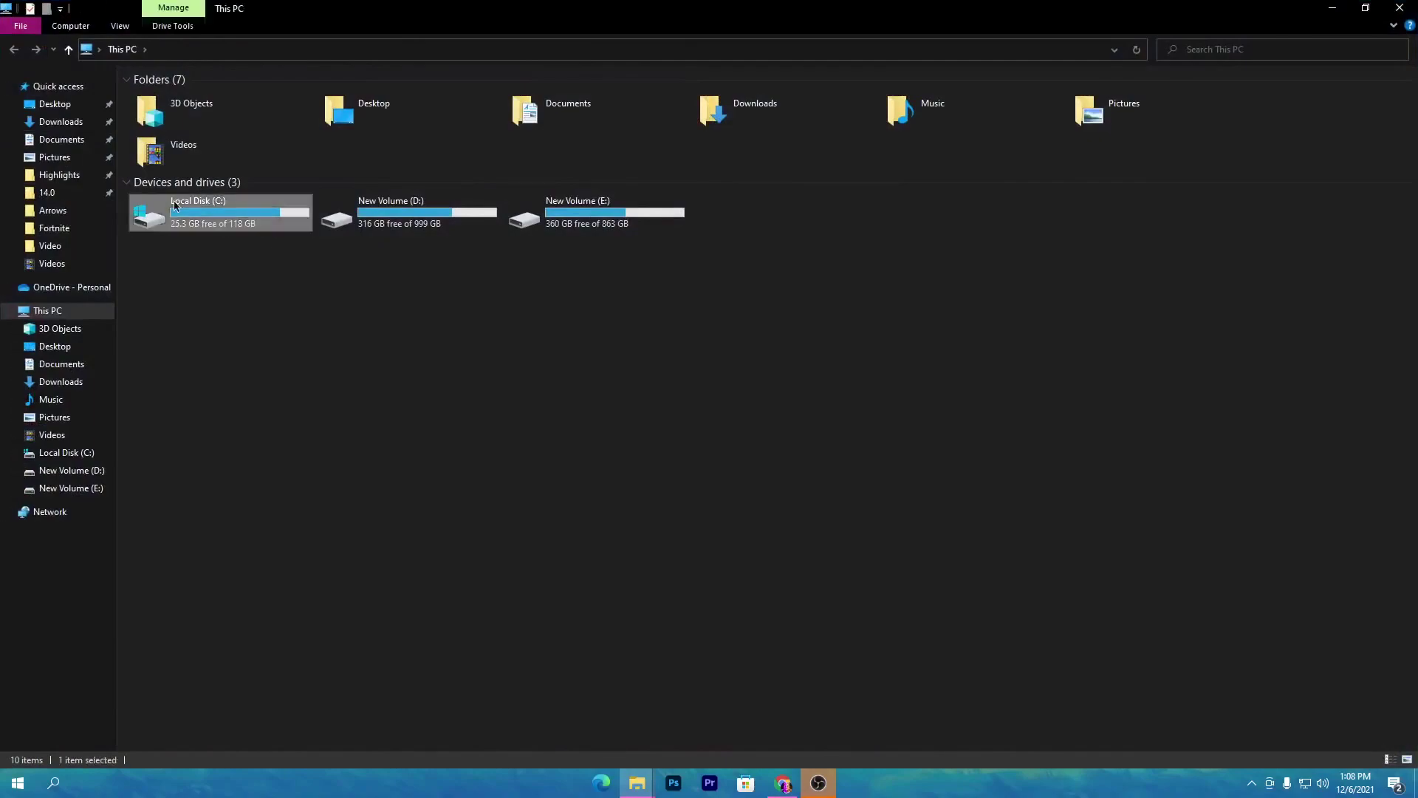
double_click(222, 227)
left_click(196, 115)
double_click(196, 115)
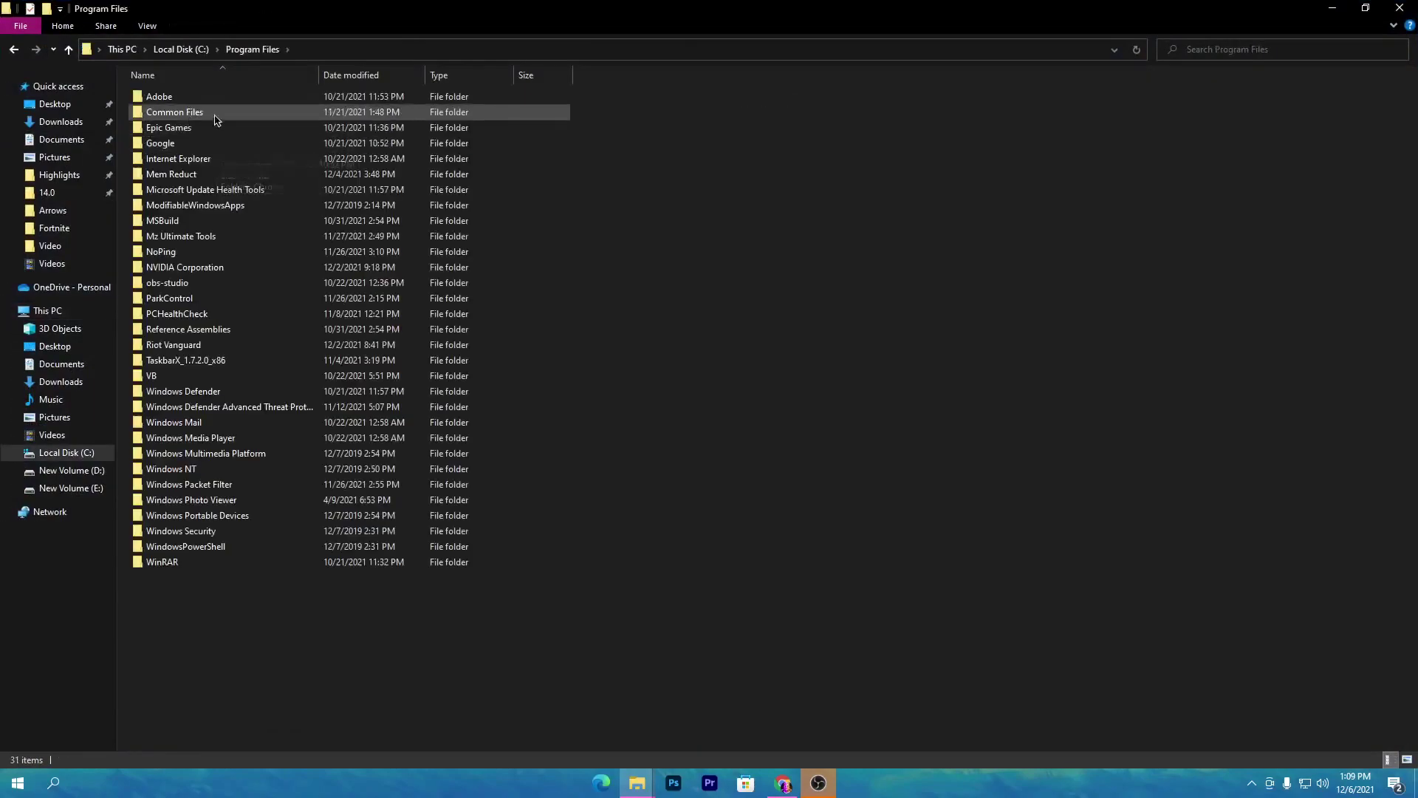
double_click(190, 128)
left_click(177, 144)
double_click(177, 144)
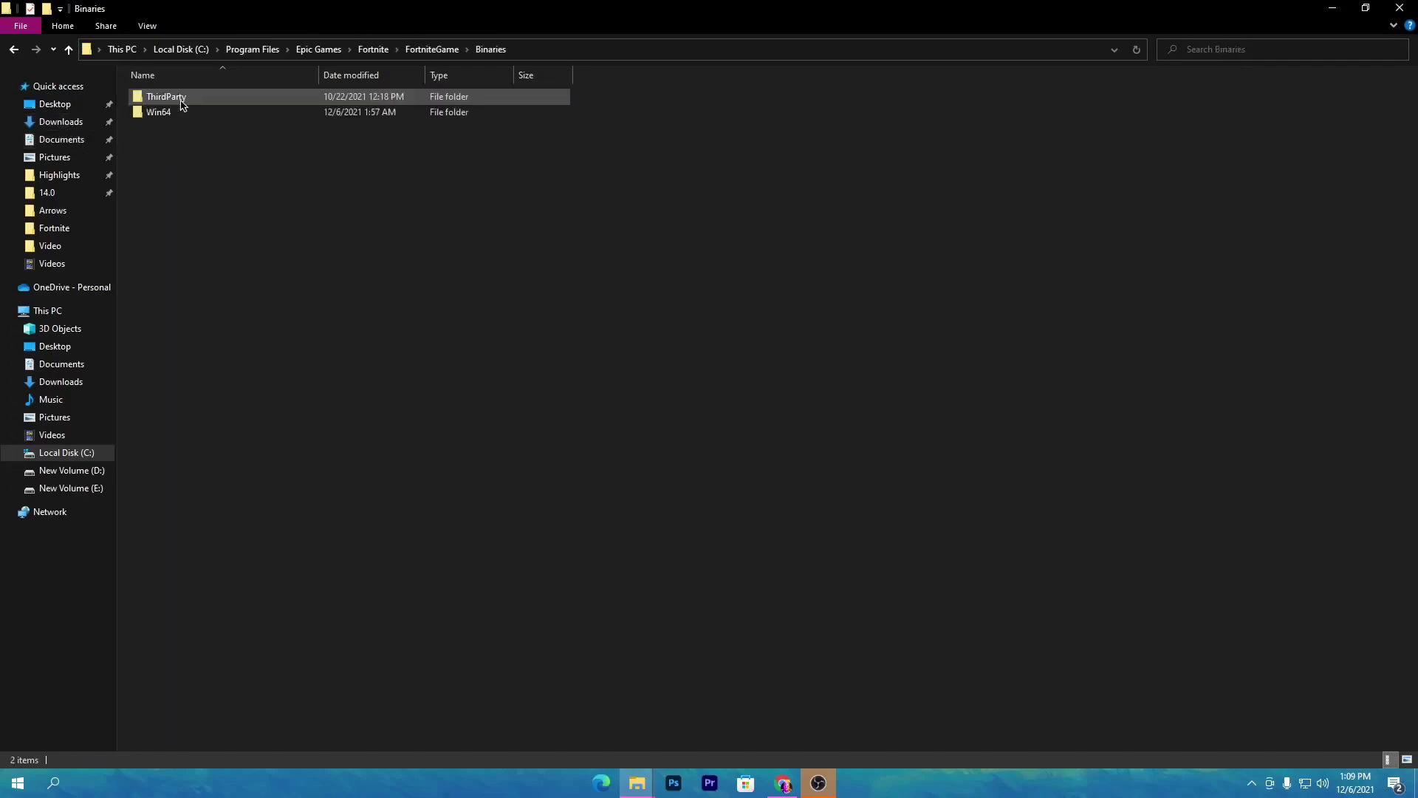
double_click(212, 114)
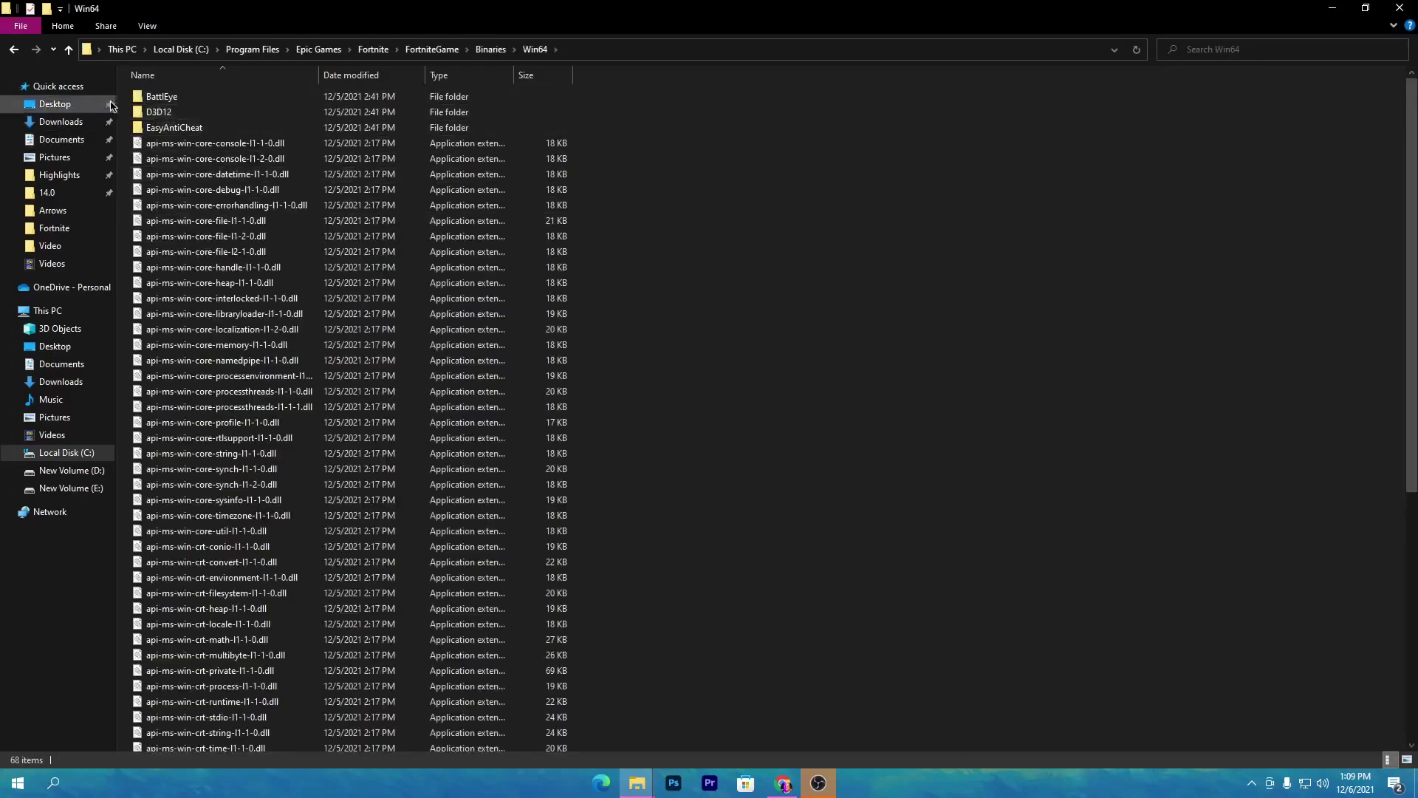
Paste the folders into Win64, replacing the existing files, then return to the desktop.
right_click(829, 163)
left_click(879, 265)
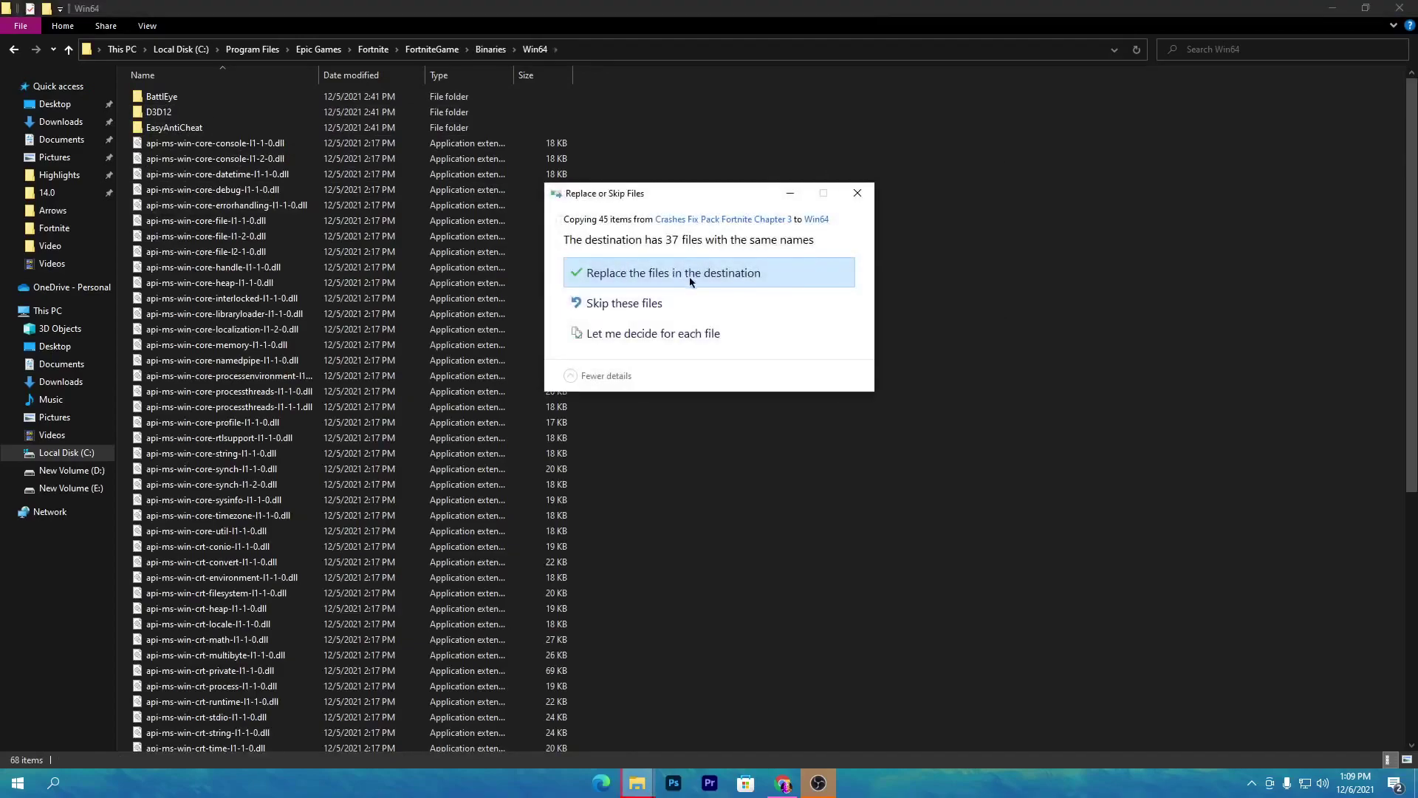
left_click(736, 275)
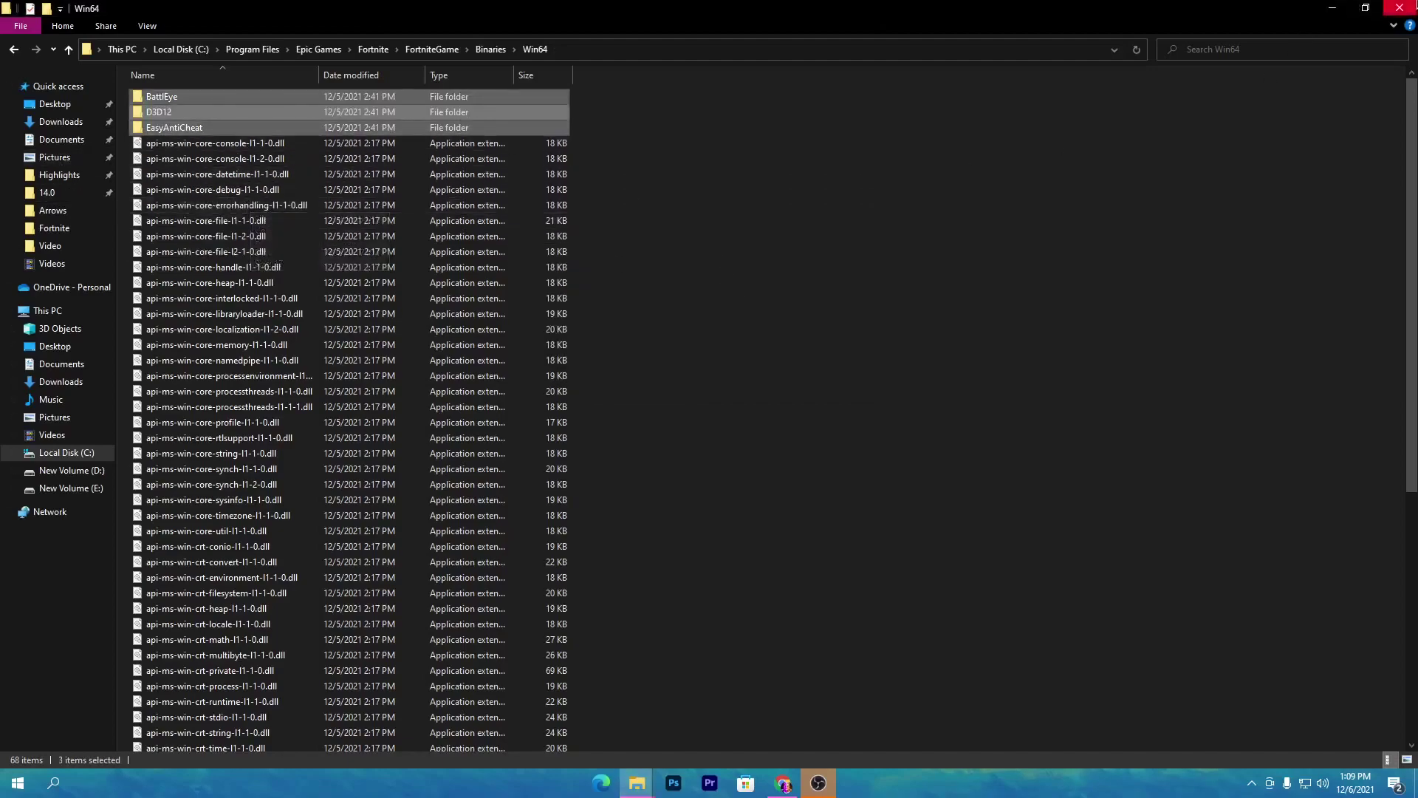
key("super+d")
right_click(216, 263)
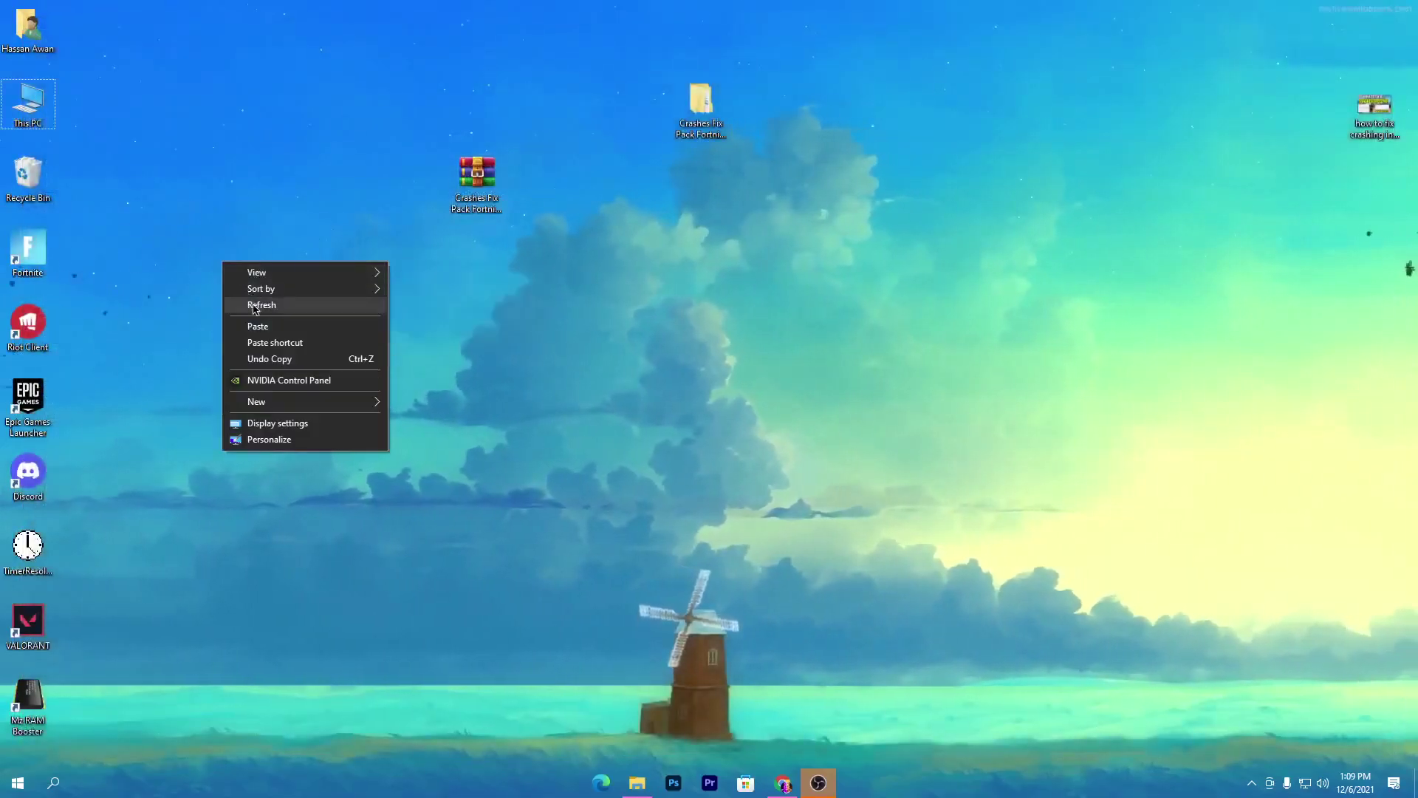
Refresh the desktop, check Fortnite's options in the Epic Games Library, and minimise the launcher.
left_click(255, 306)
left_click(1251, 783)
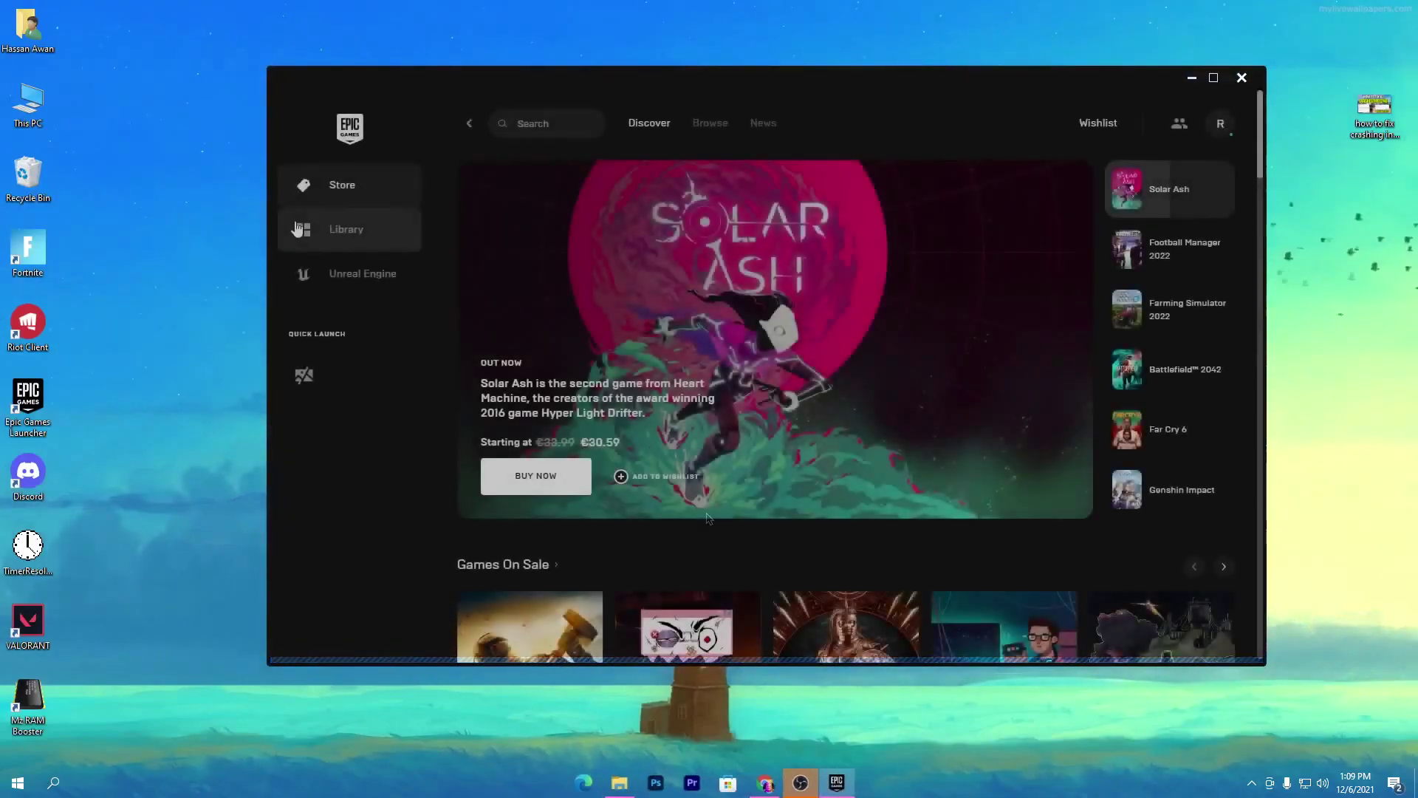
left_click(336, 233)
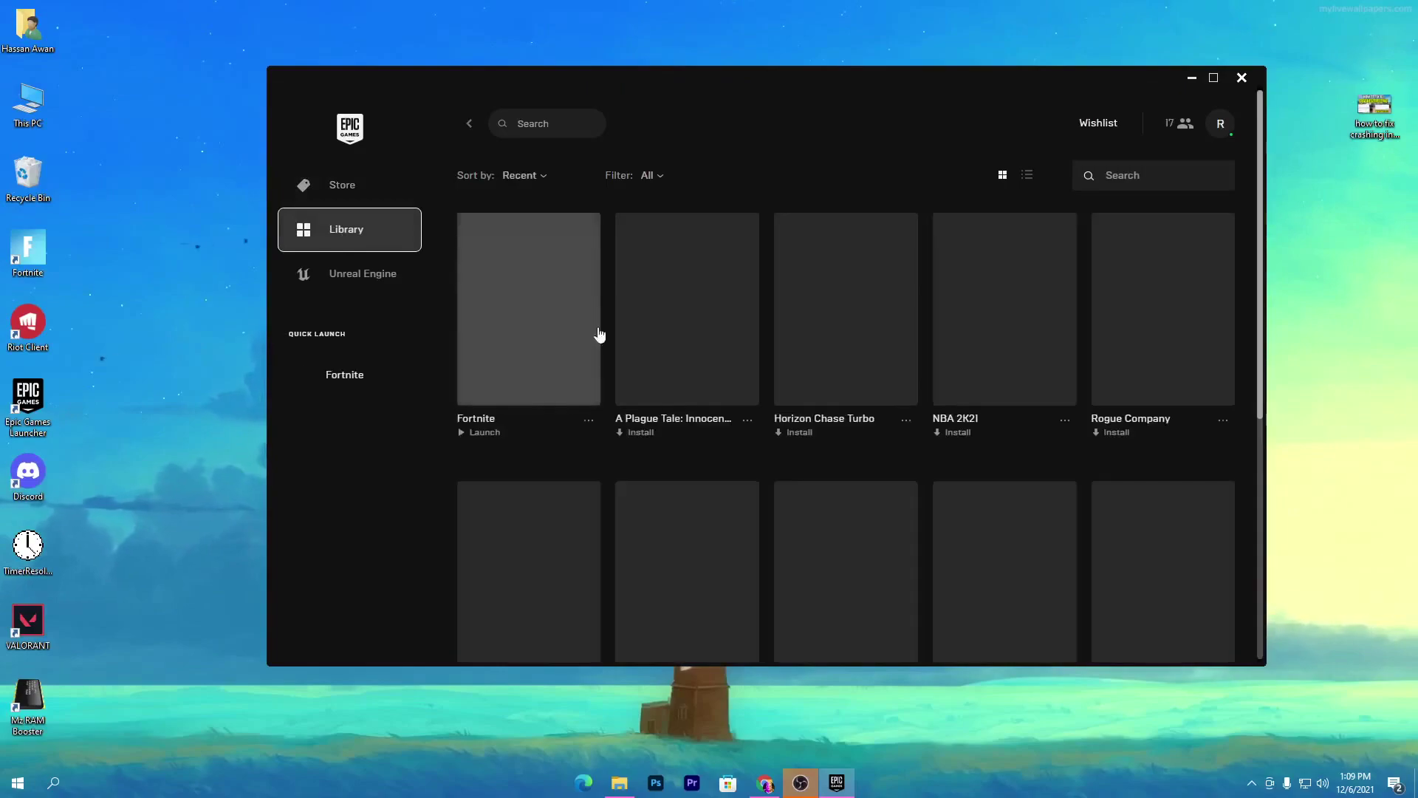
left_click(589, 423)
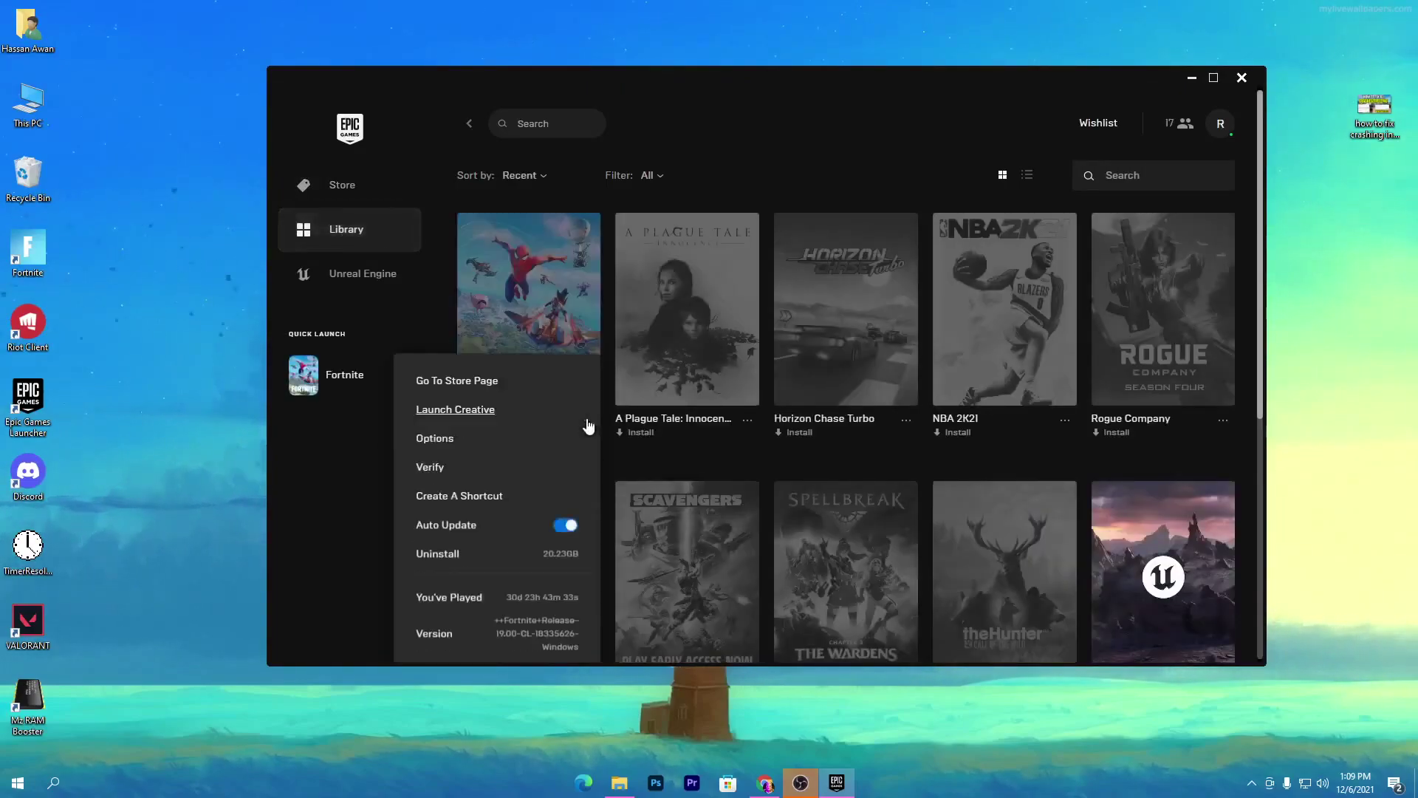
left_click(334, 476)
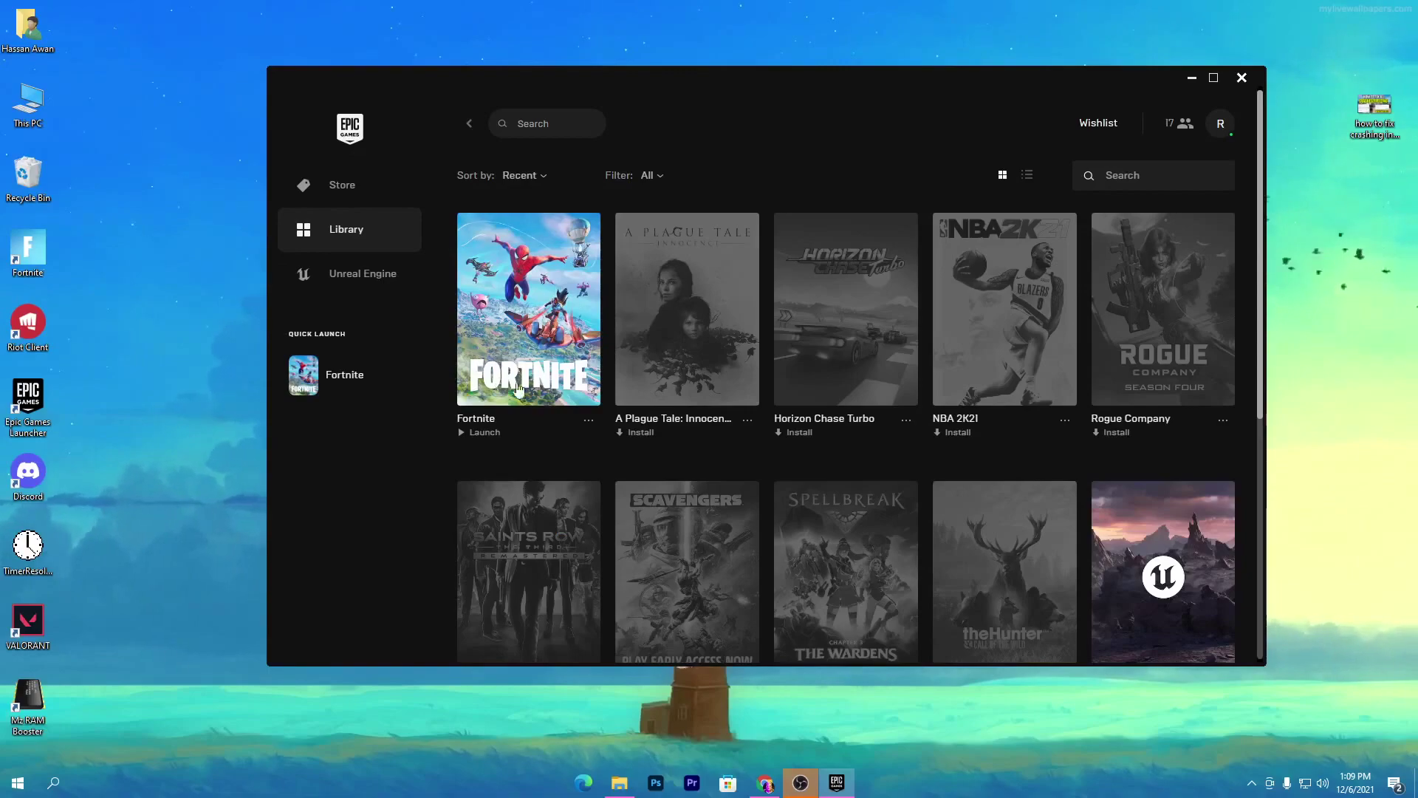
left_click(1191, 77)
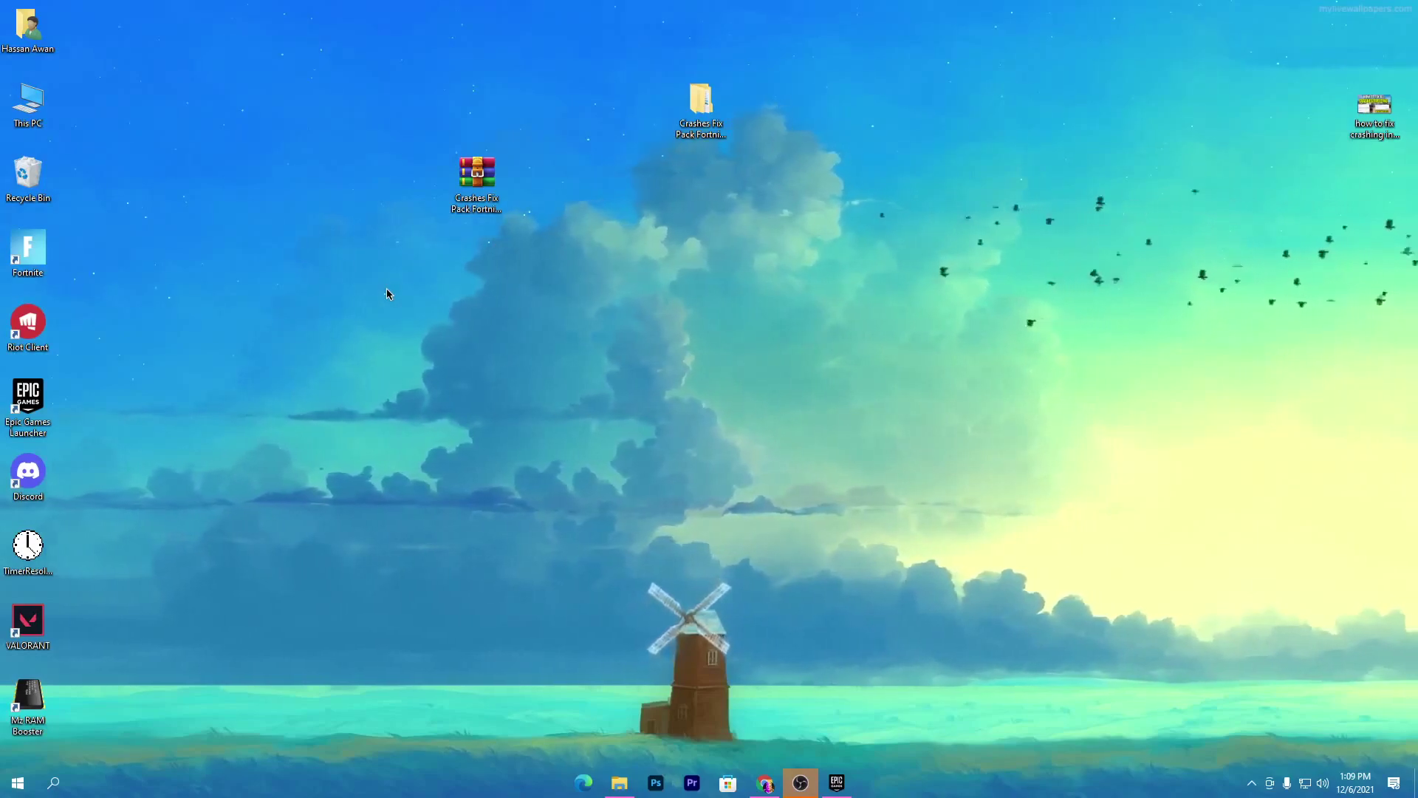
Open C:\Windows\Temp via Run, delete its four items with admin permission, and close it.
key("super+r")
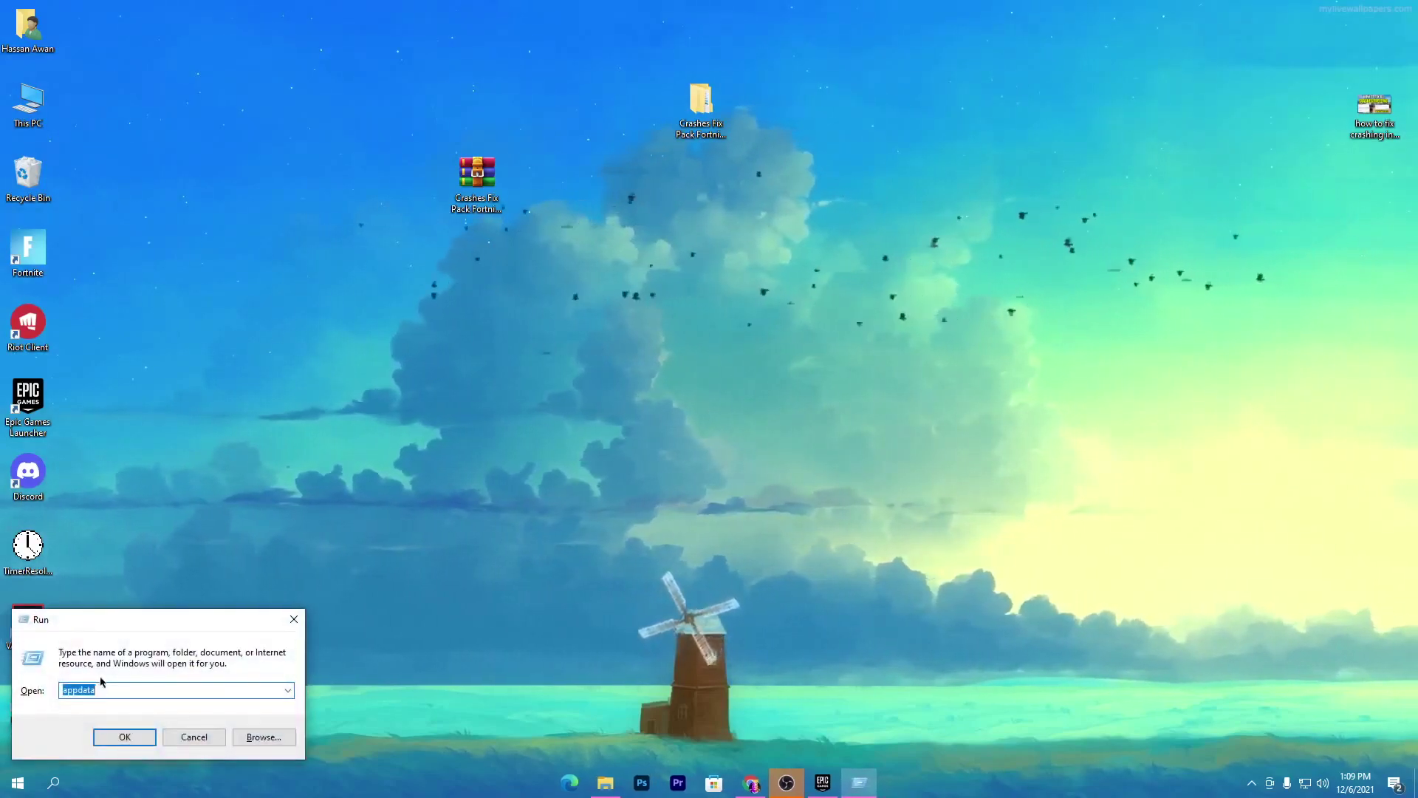
type("TEMO")
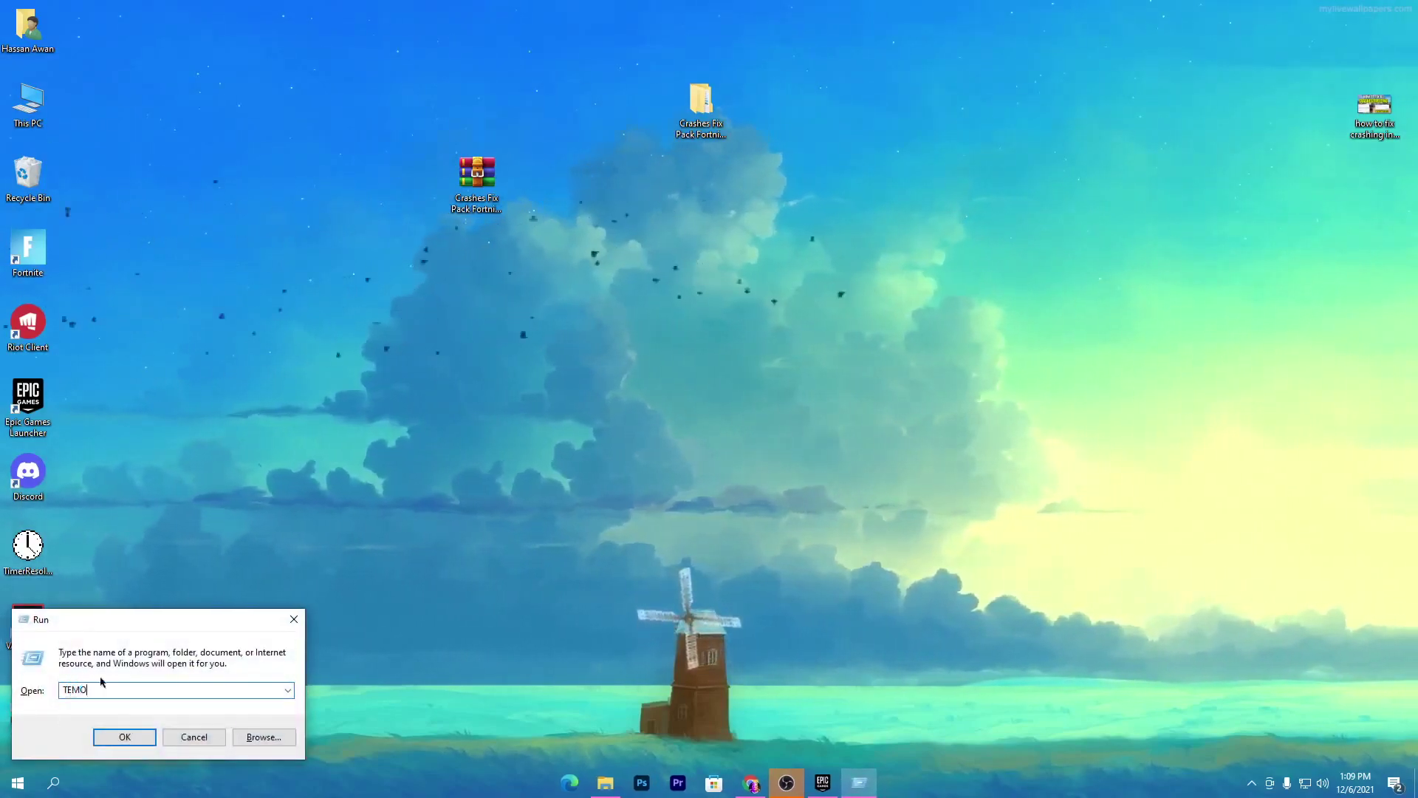
key("Return")
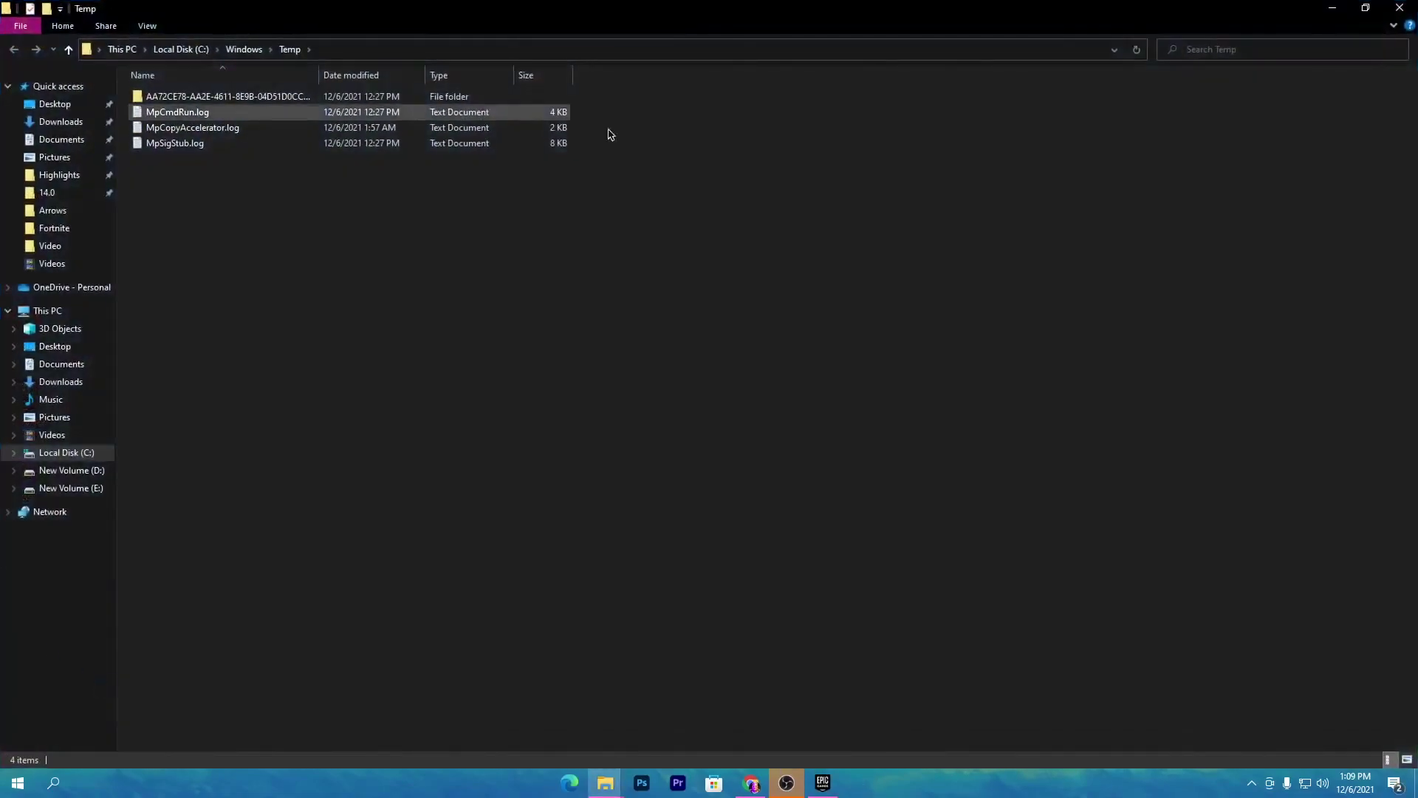
left_click_drag(290, 228, 455, 52)
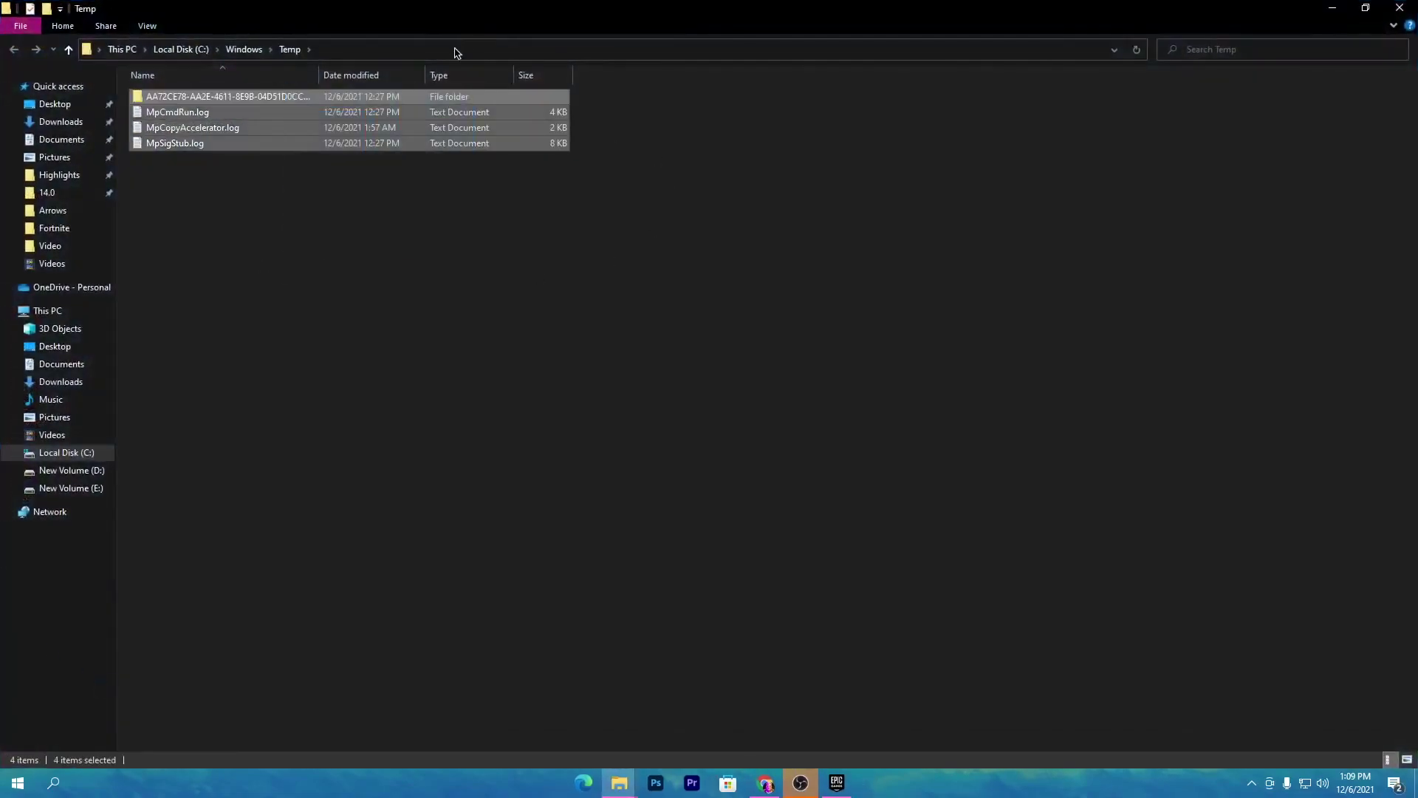
key("Delete")
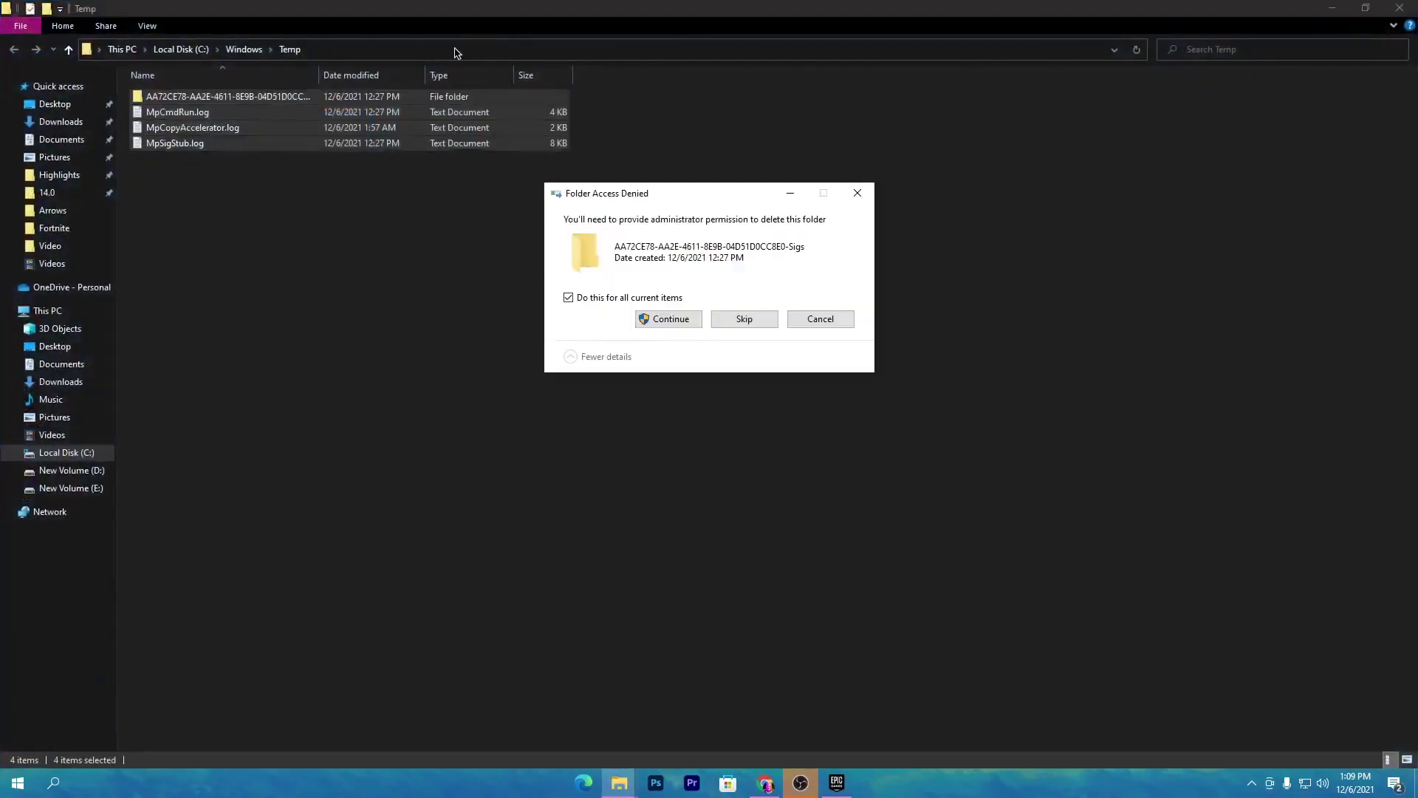
left_click(669, 318)
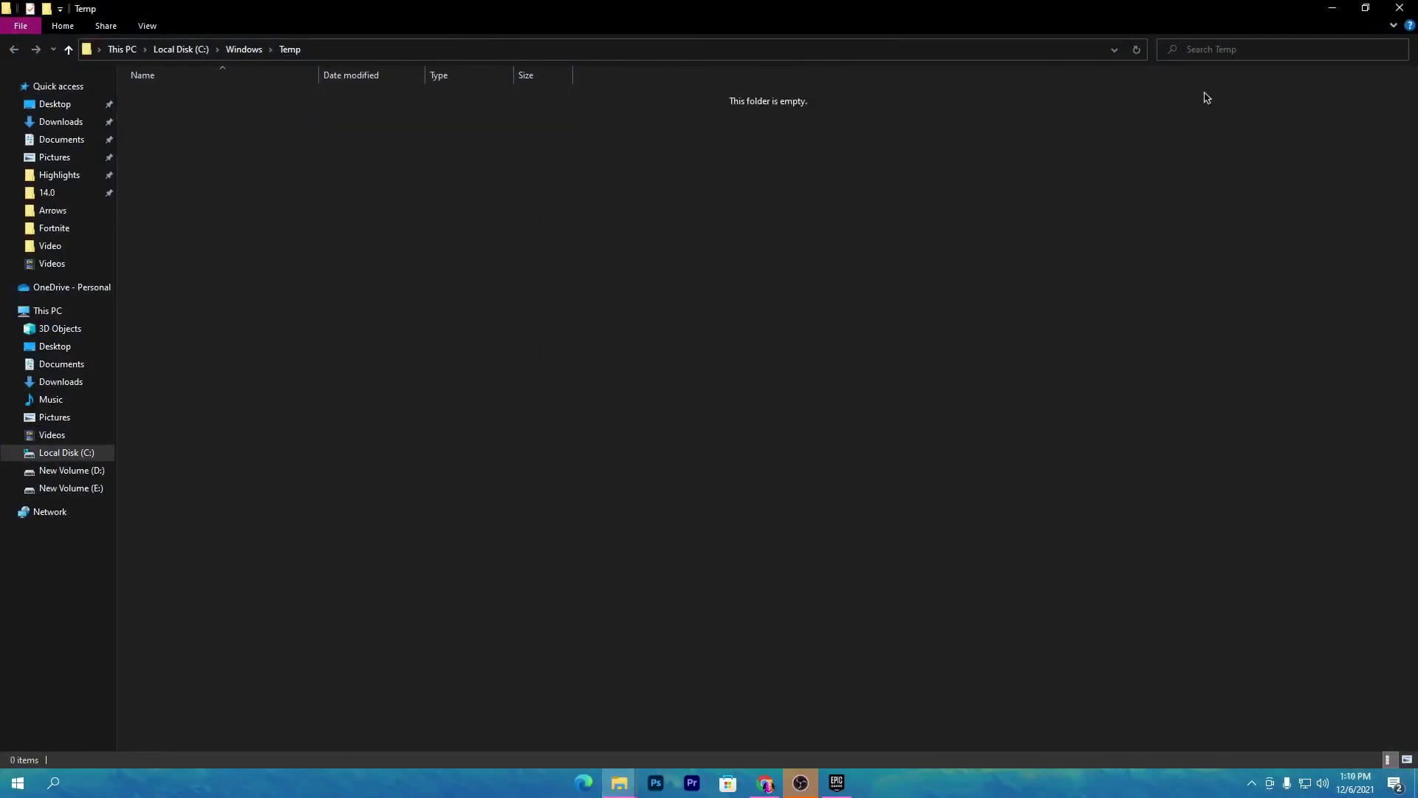
left_click(1400, 7)
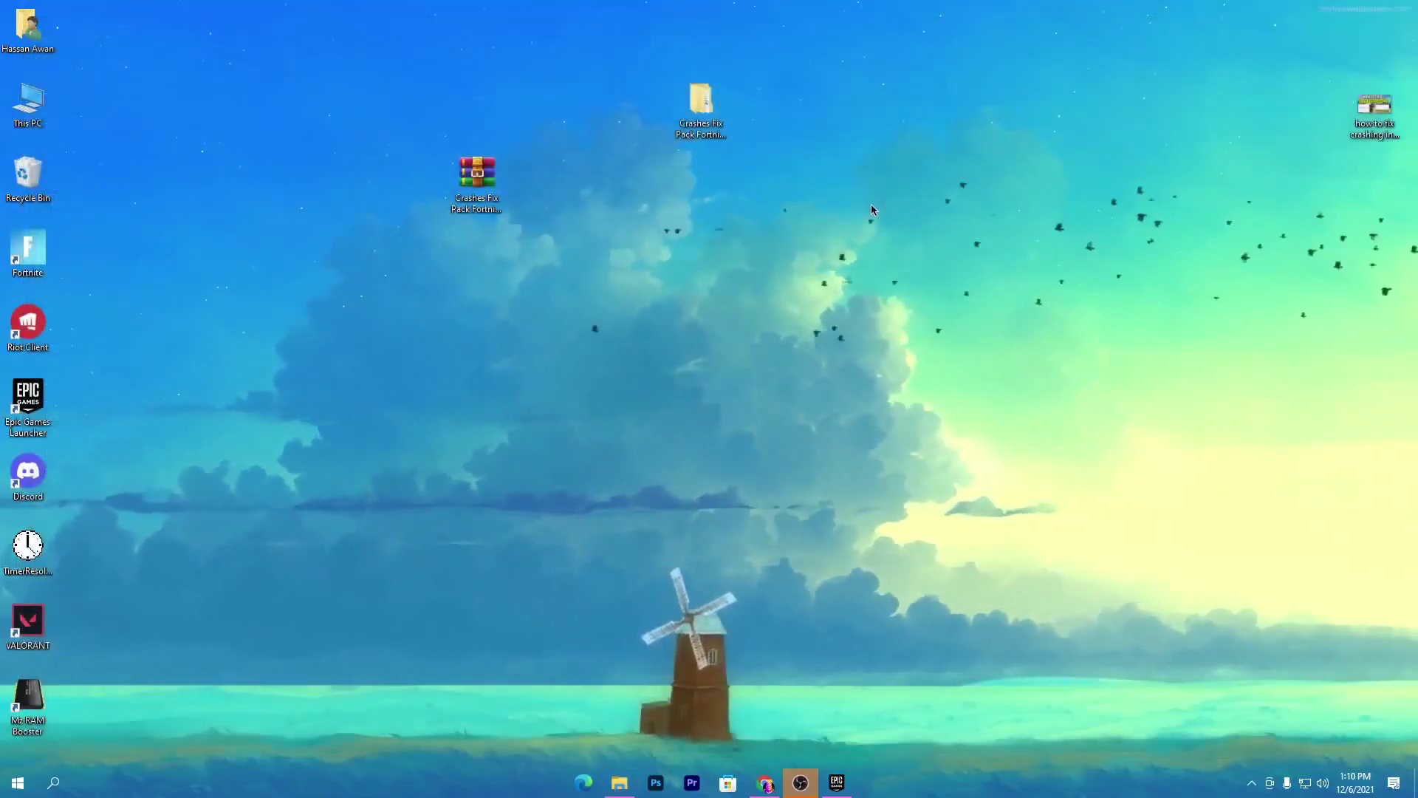
Open the user's %temp% folder from the Run dialog.
key("super+r")
left_click(111, 691)
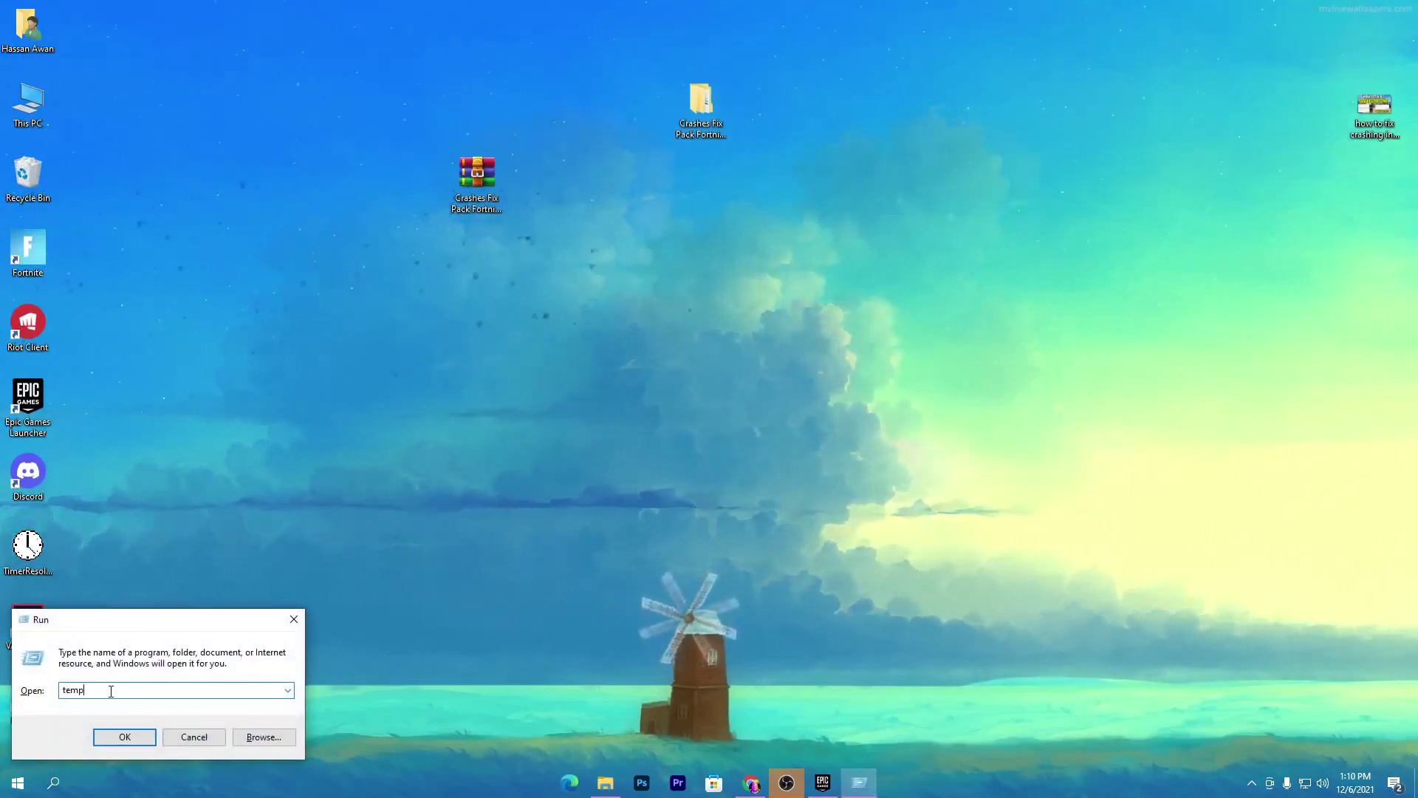
type("%")
key("Home")
type("%")
key("ctrl+a")
key("Return")
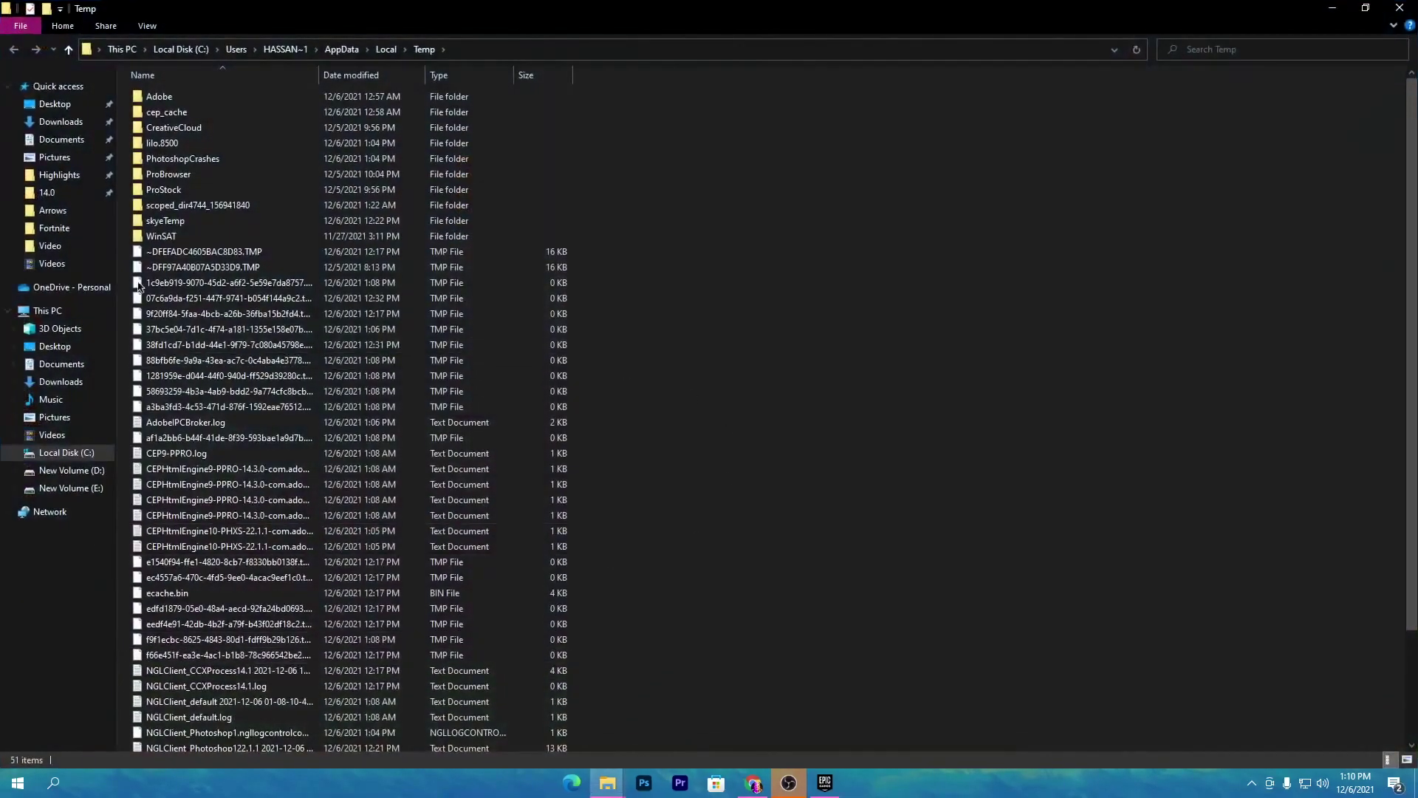
Delete everything in the Temp folder with admin permission, skipping files still in use.
scroll(738, 406, "down", 3)
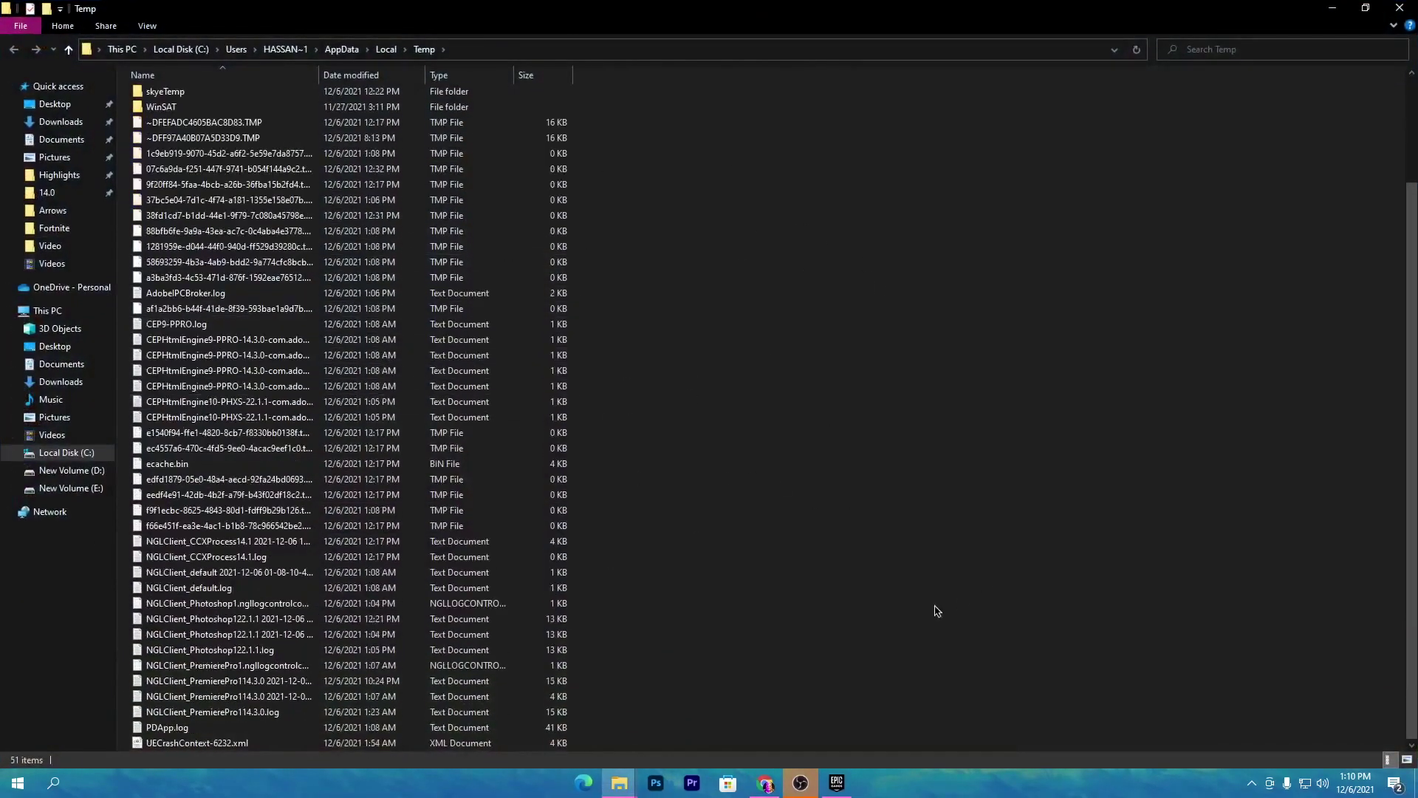
key("ctrl+a")
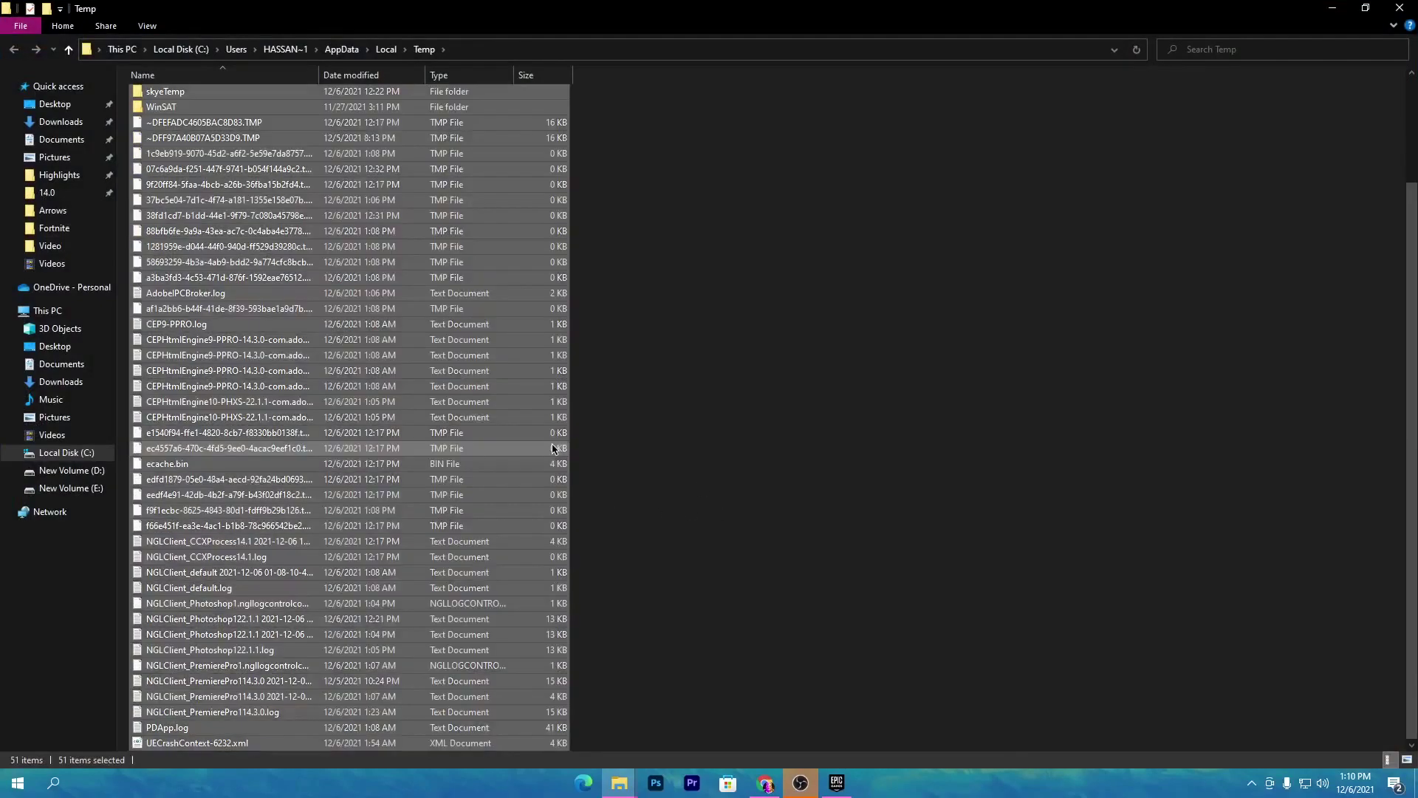
right_click(318, 351)
left_click(376, 591)
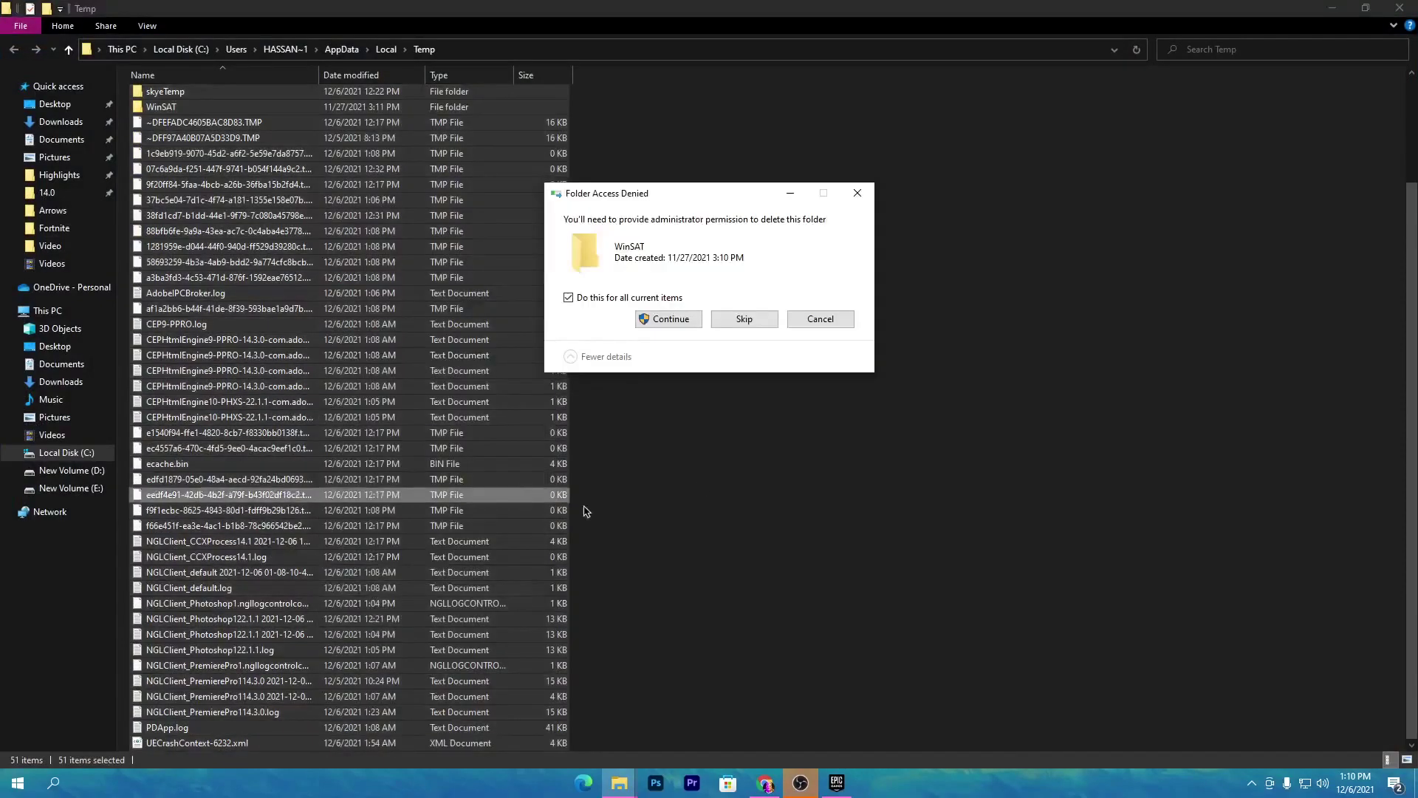
left_click(653, 319)
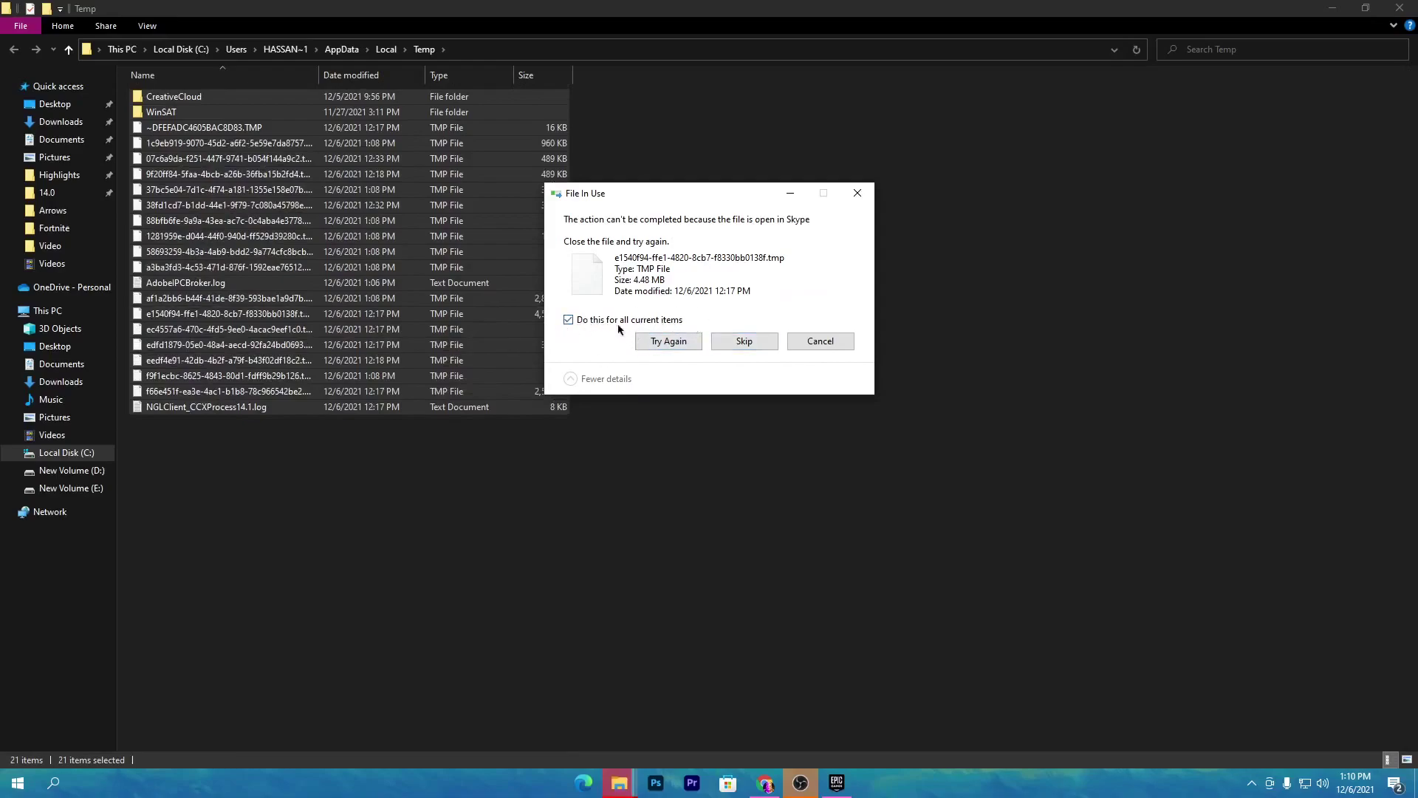
left_click(753, 347)
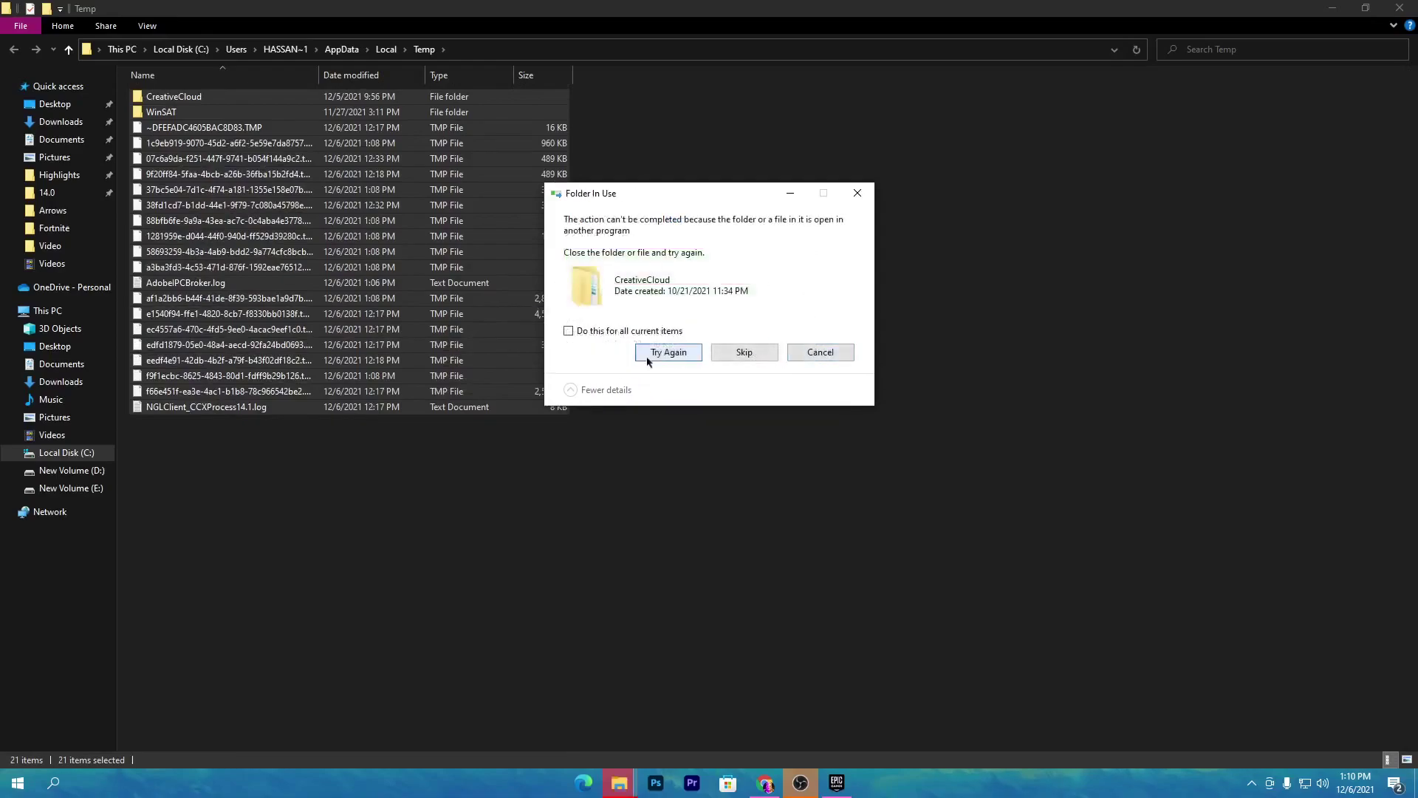
left_click(765, 353)
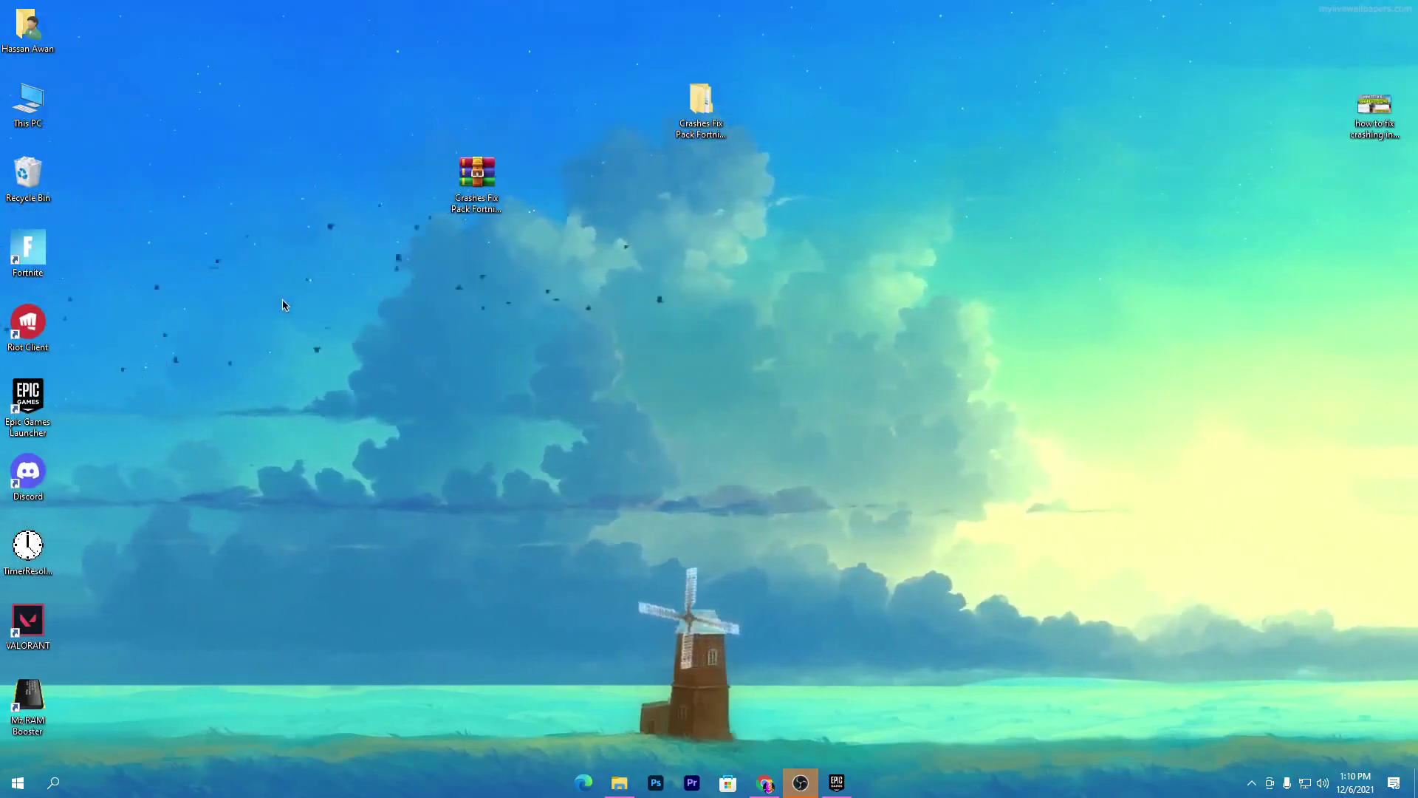
Open AppData via Run and navigate to Local\FortniteGame\Saved\Crashes, which is empty.
key("super+r")
type("appda")
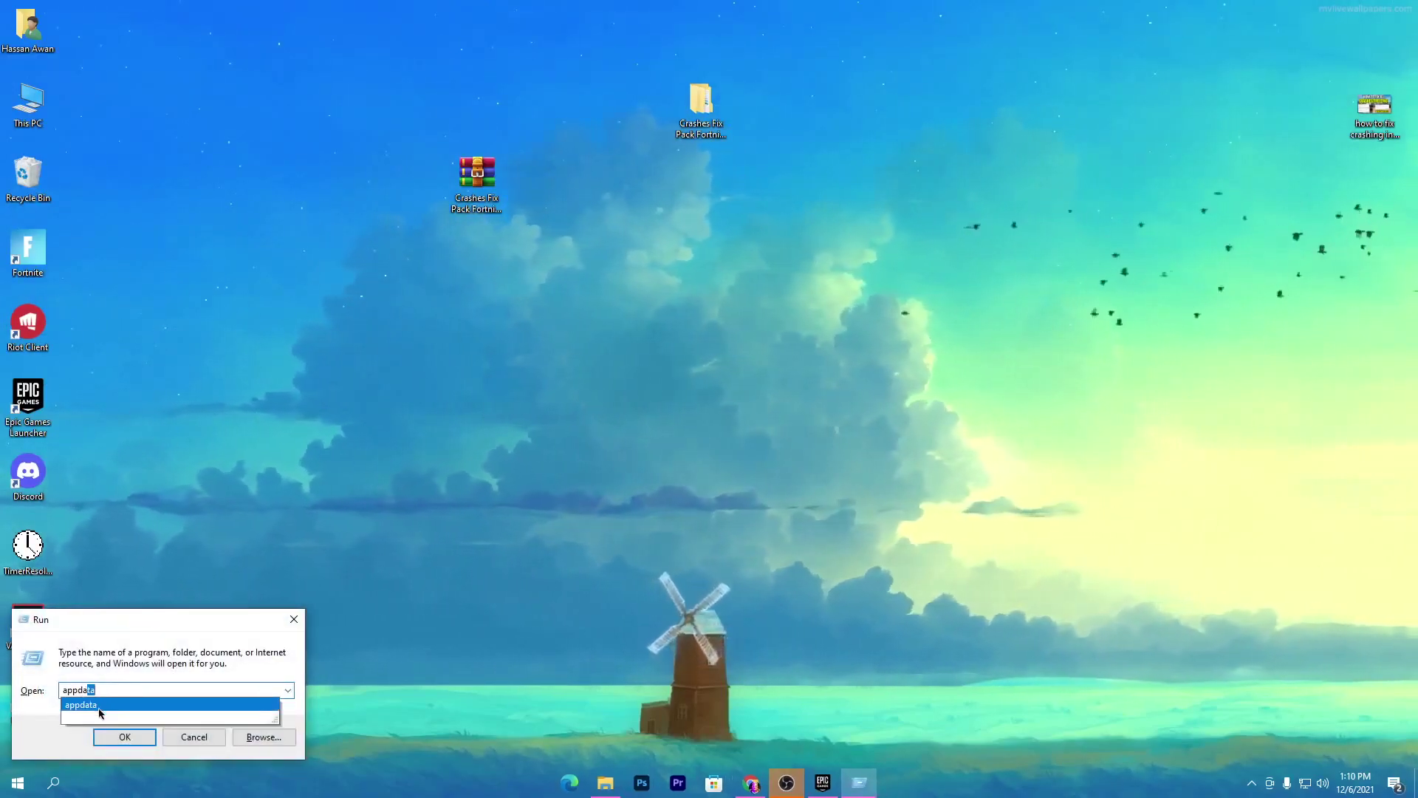
left_click(118, 737)
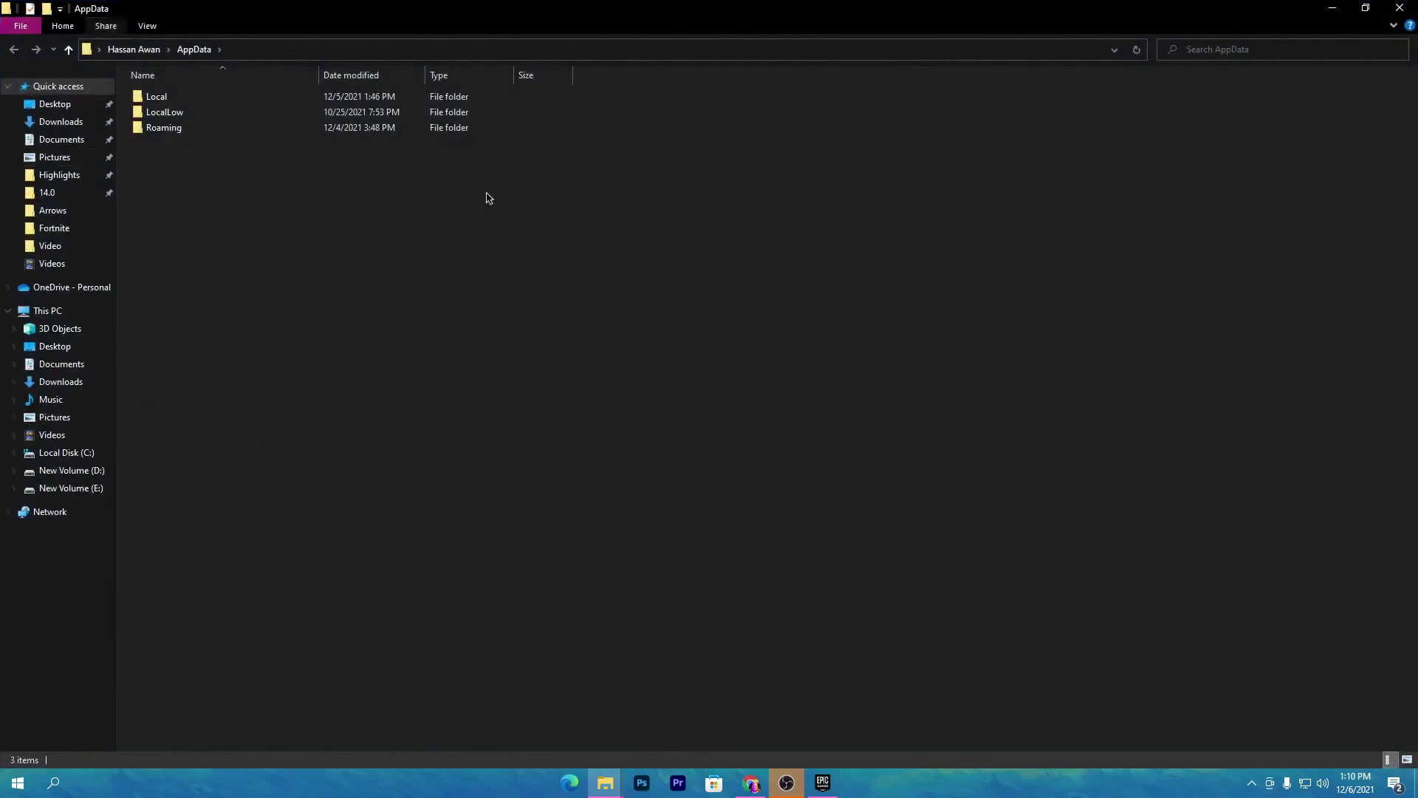
double_click(160, 99)
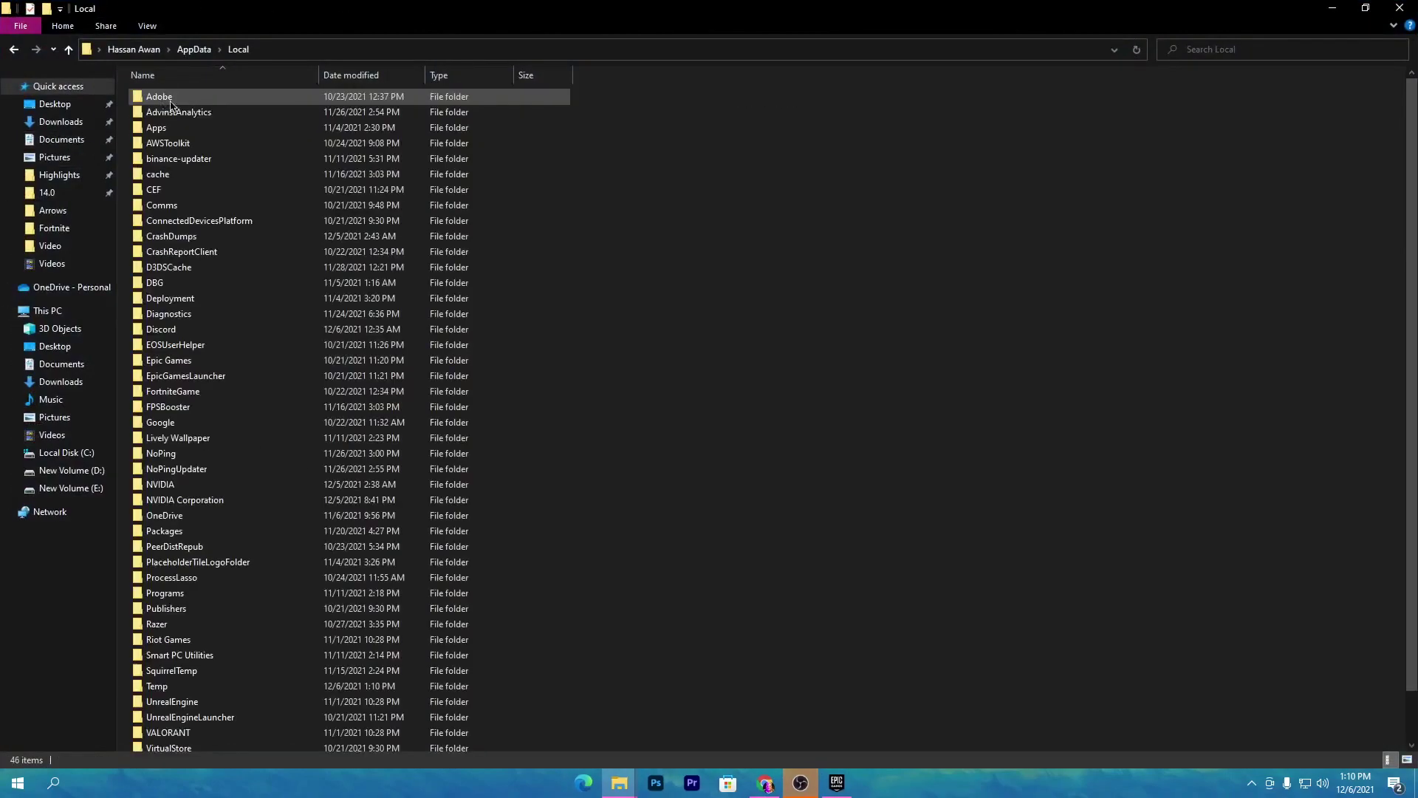
double_click(189, 395)
double_click(299, 104)
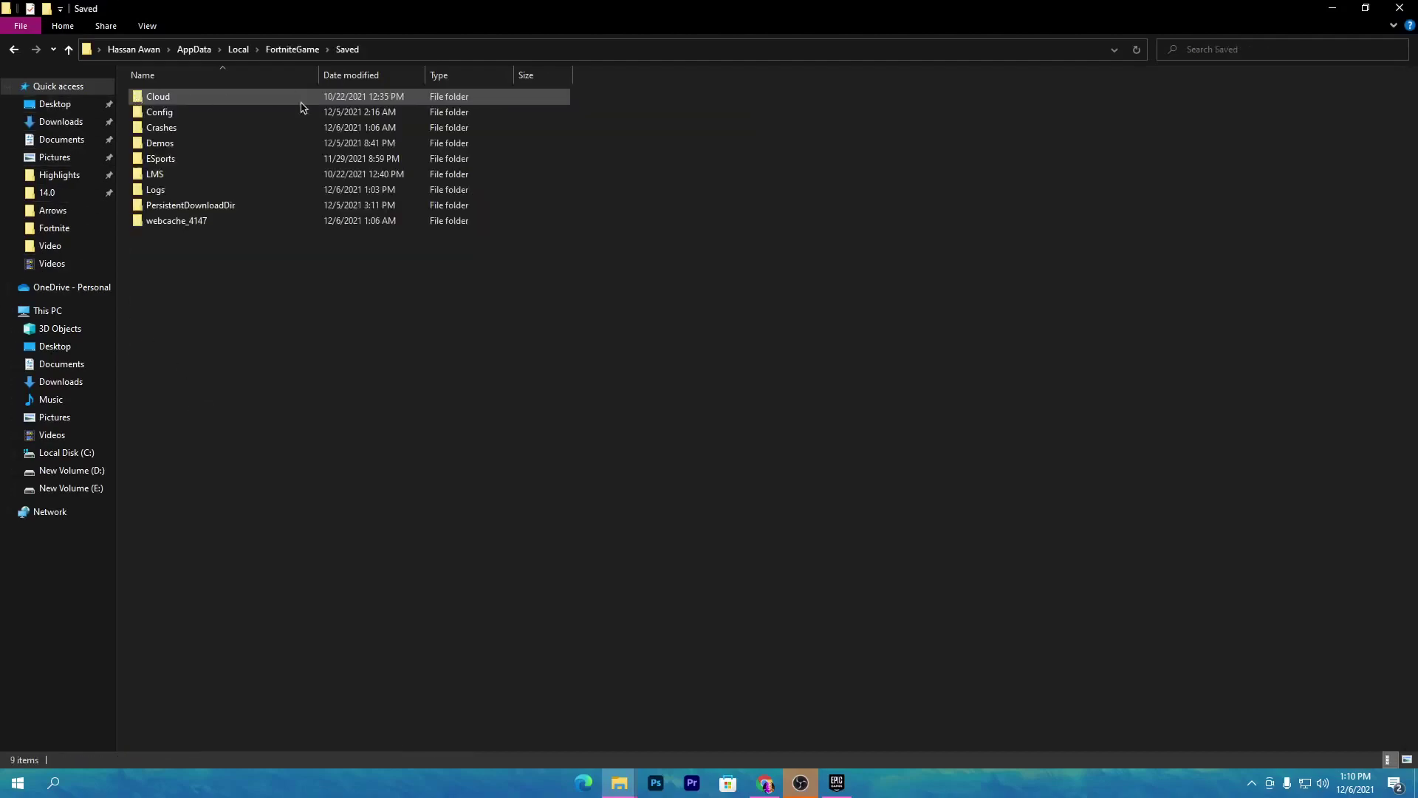
double_click(182, 129)
left_click_drag(907, 107, 130, 419)
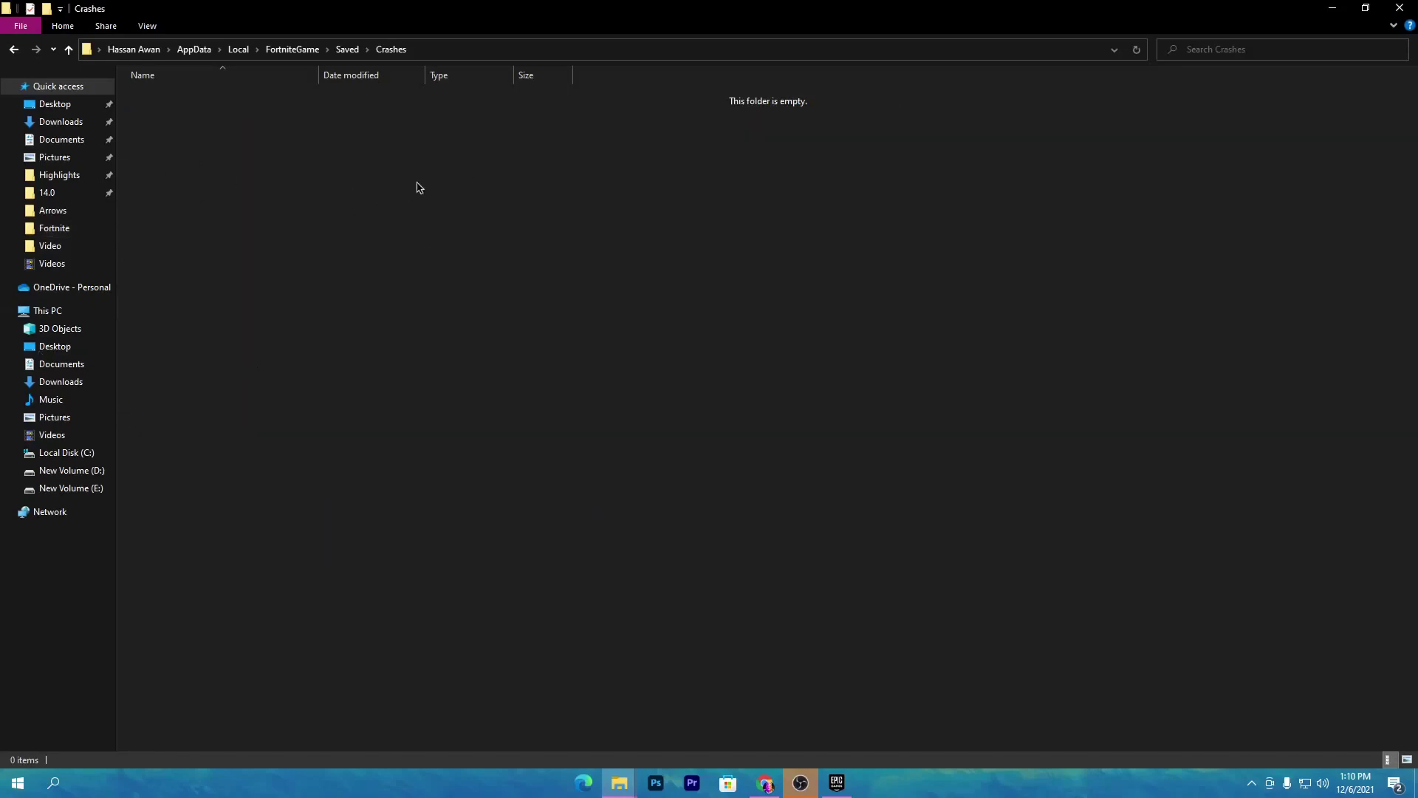
Check the Demos folder, then delete all seven items in Saved\Logs.
key("alt+Left")
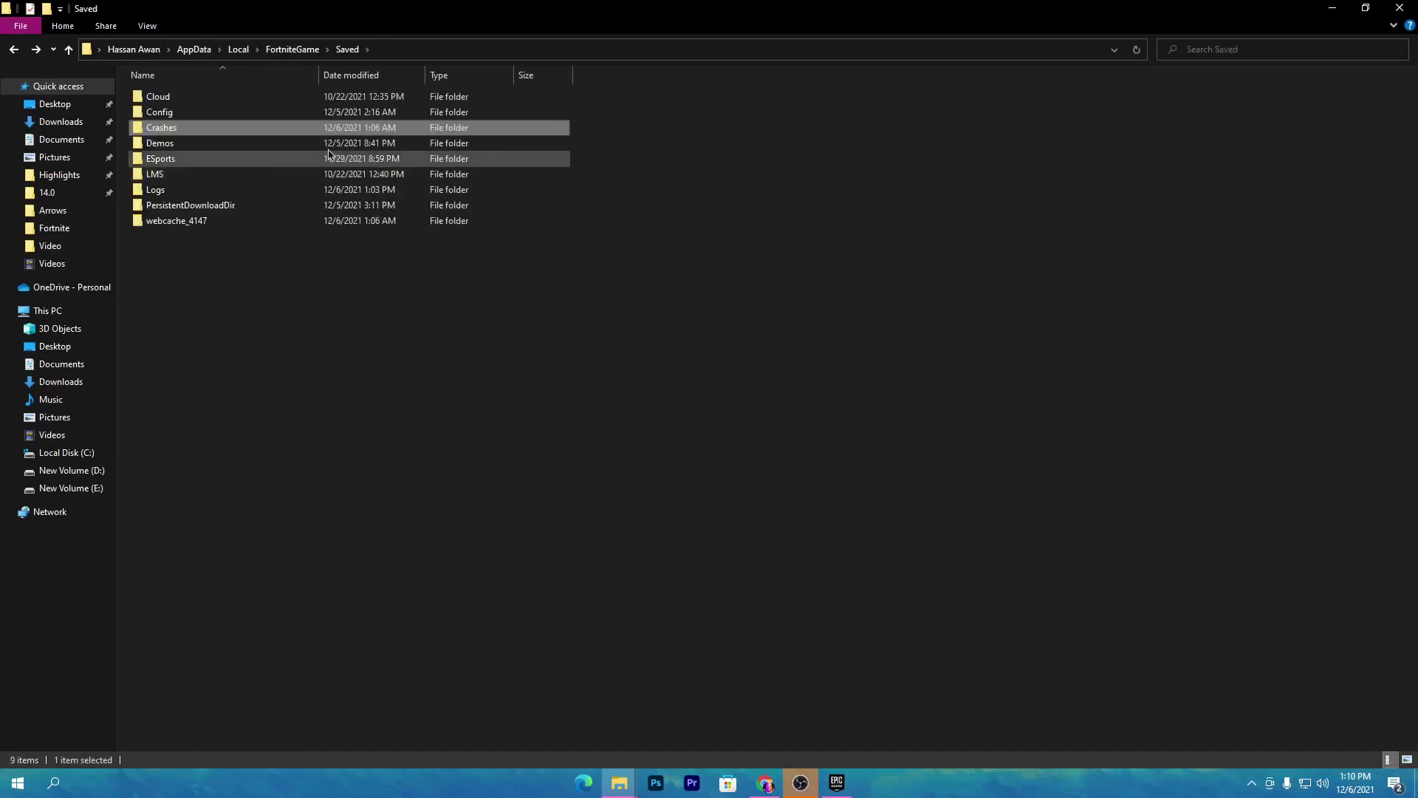
double_click(185, 144)
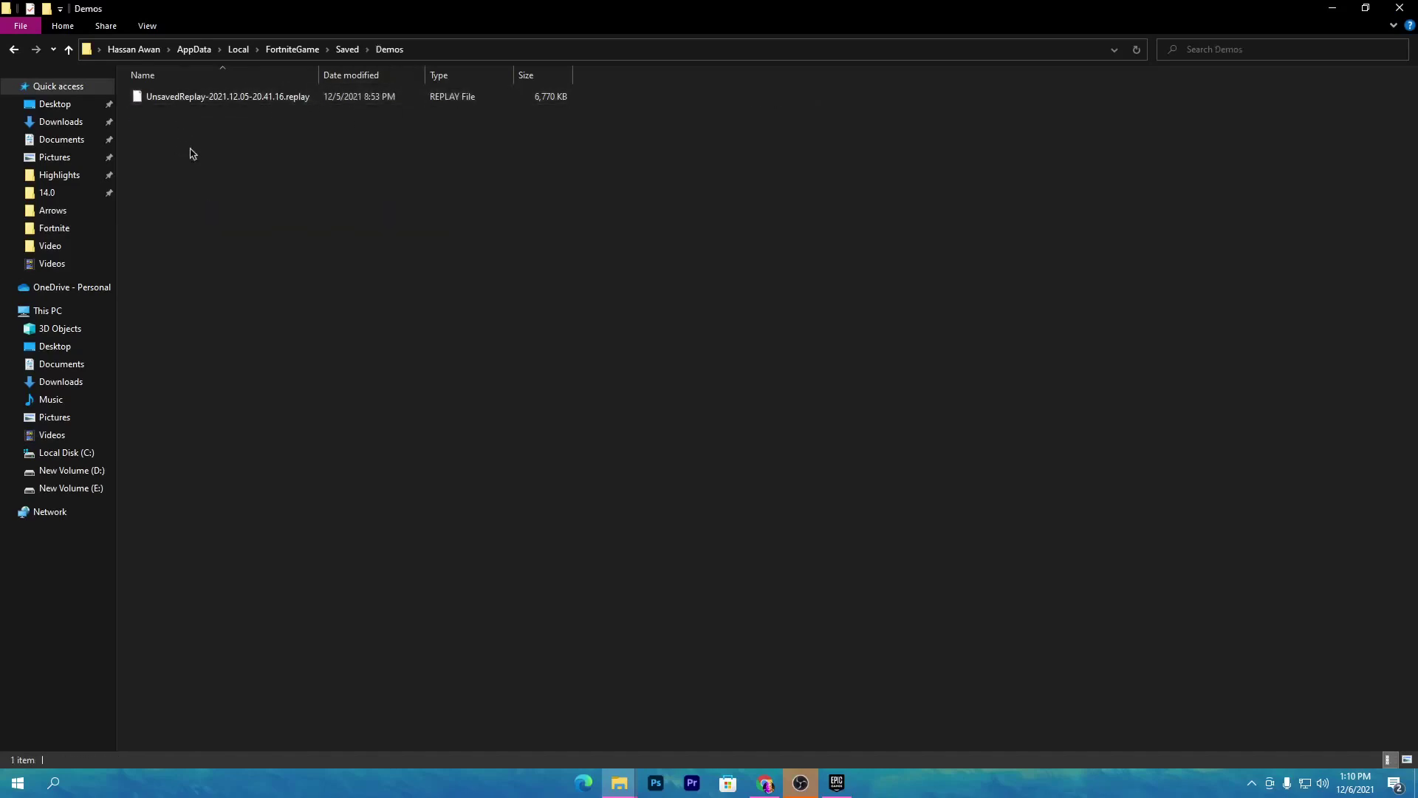
key("alt+Left")
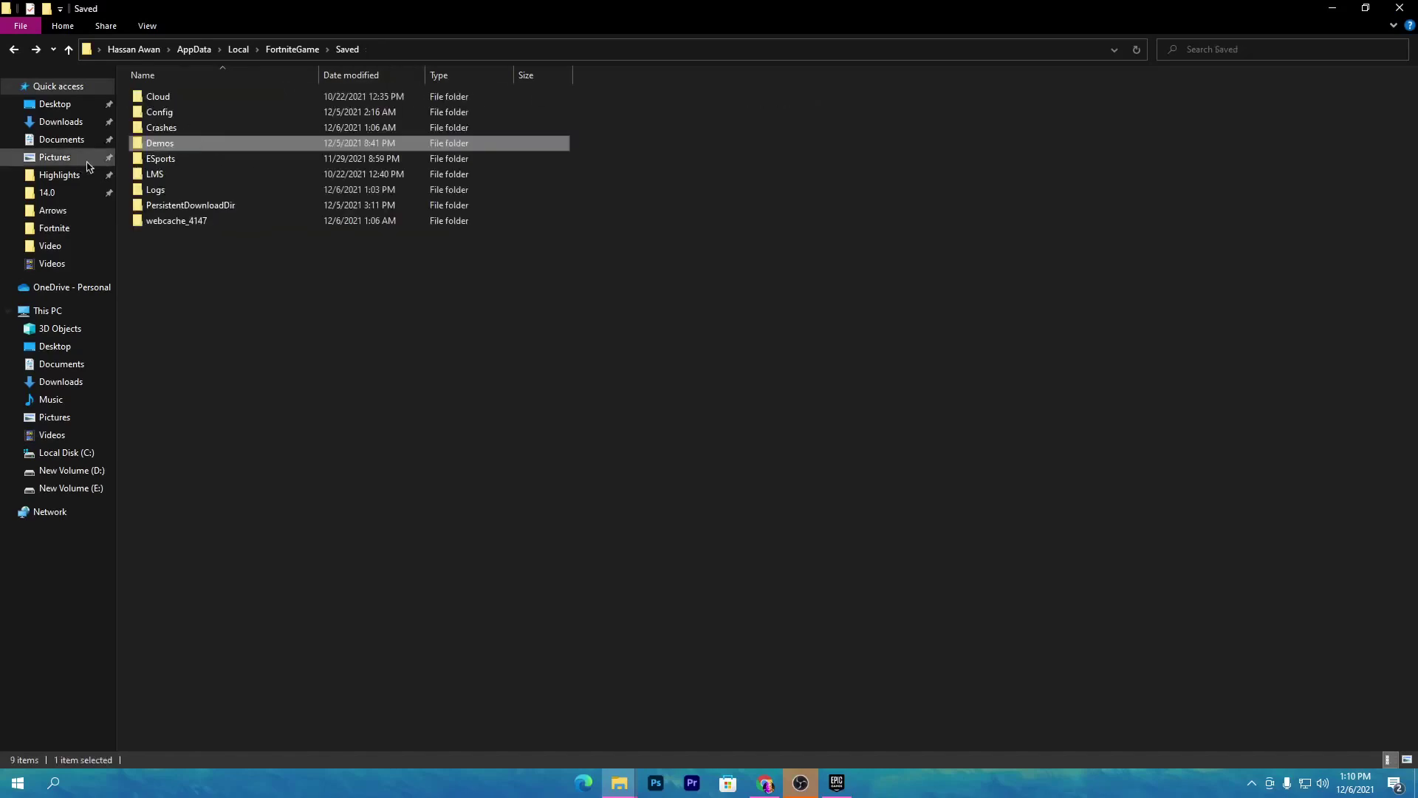
double_click(164, 189)
left_click_drag(230, 280, 319, 87)
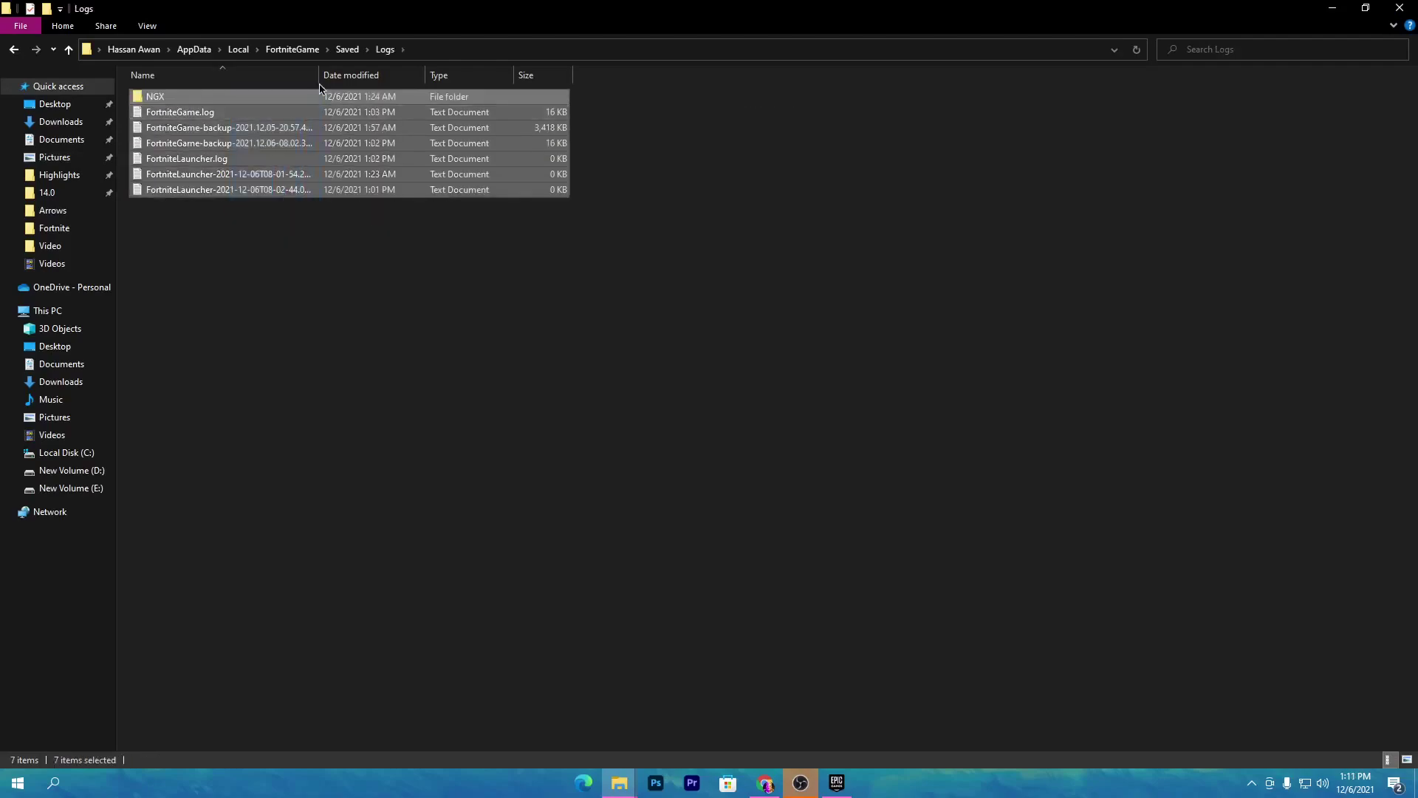
key("Delete")
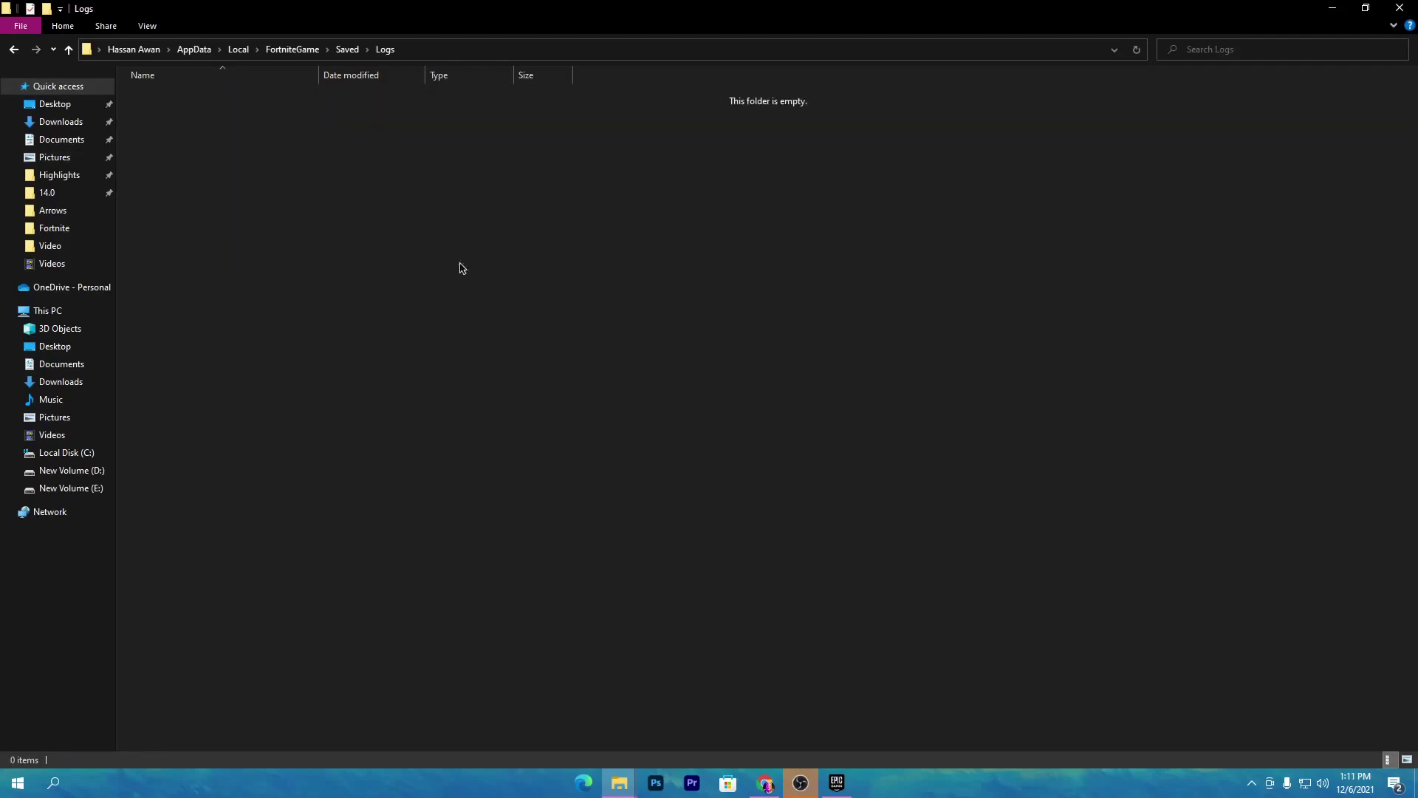
Inspect the webcache_4147 folder and close File Explorer.
key("alt+Left")
double_click(175, 219)
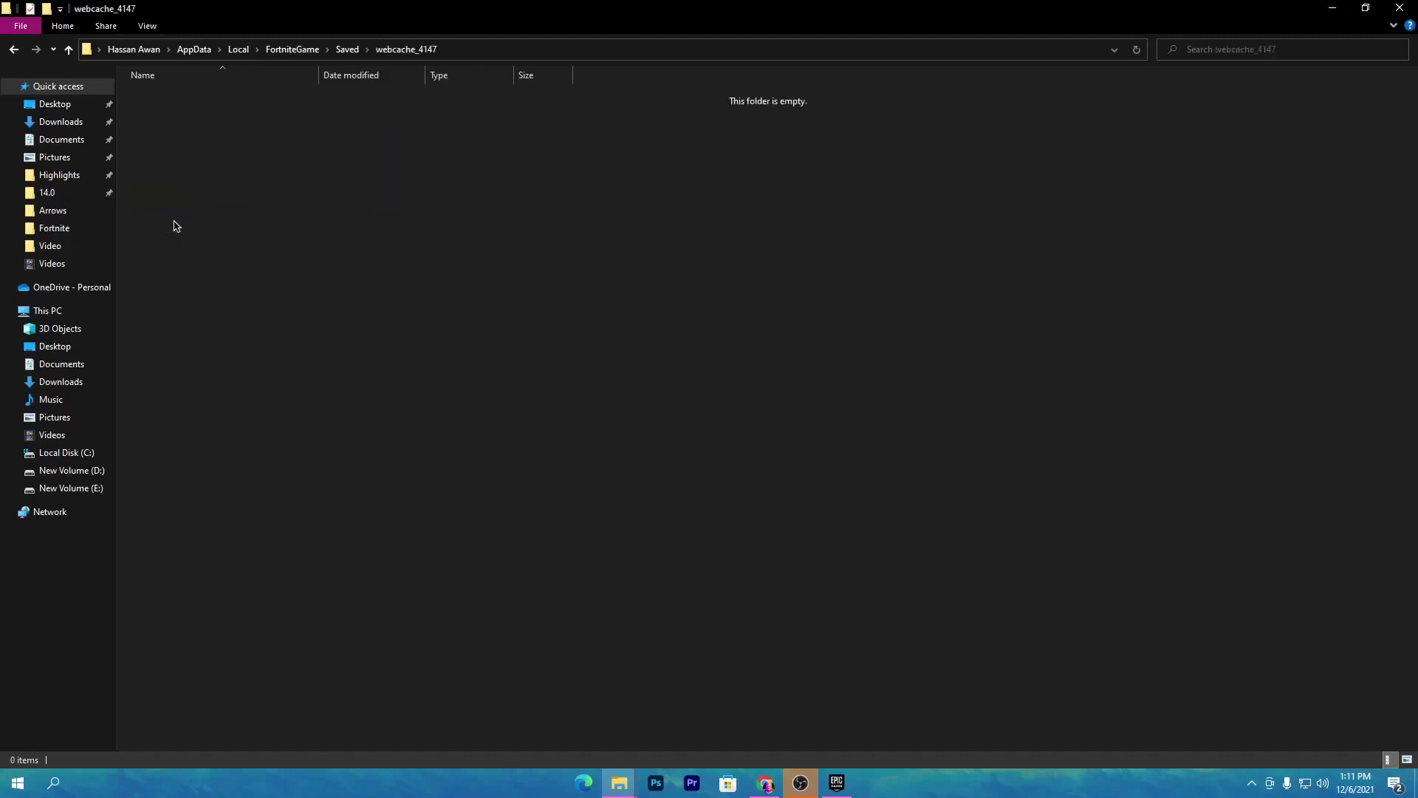
left_click_drag(161, 398, 504, 166)
left_click_drag(688, 113, 495, 193)
left_click(1399, 7)
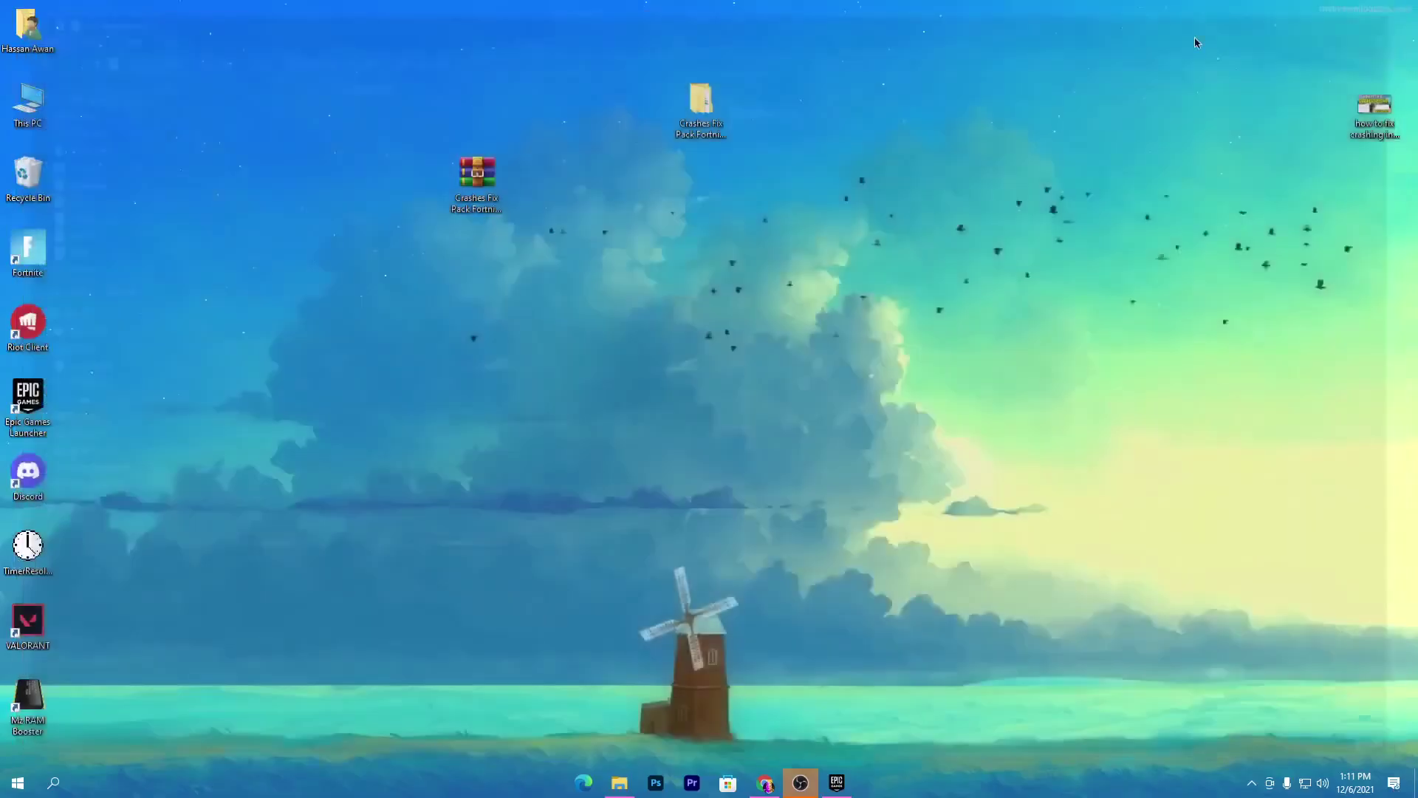
Empty the Recycle Bin, confirming permanent deletion of its 49 items.
right_click(5, 178)
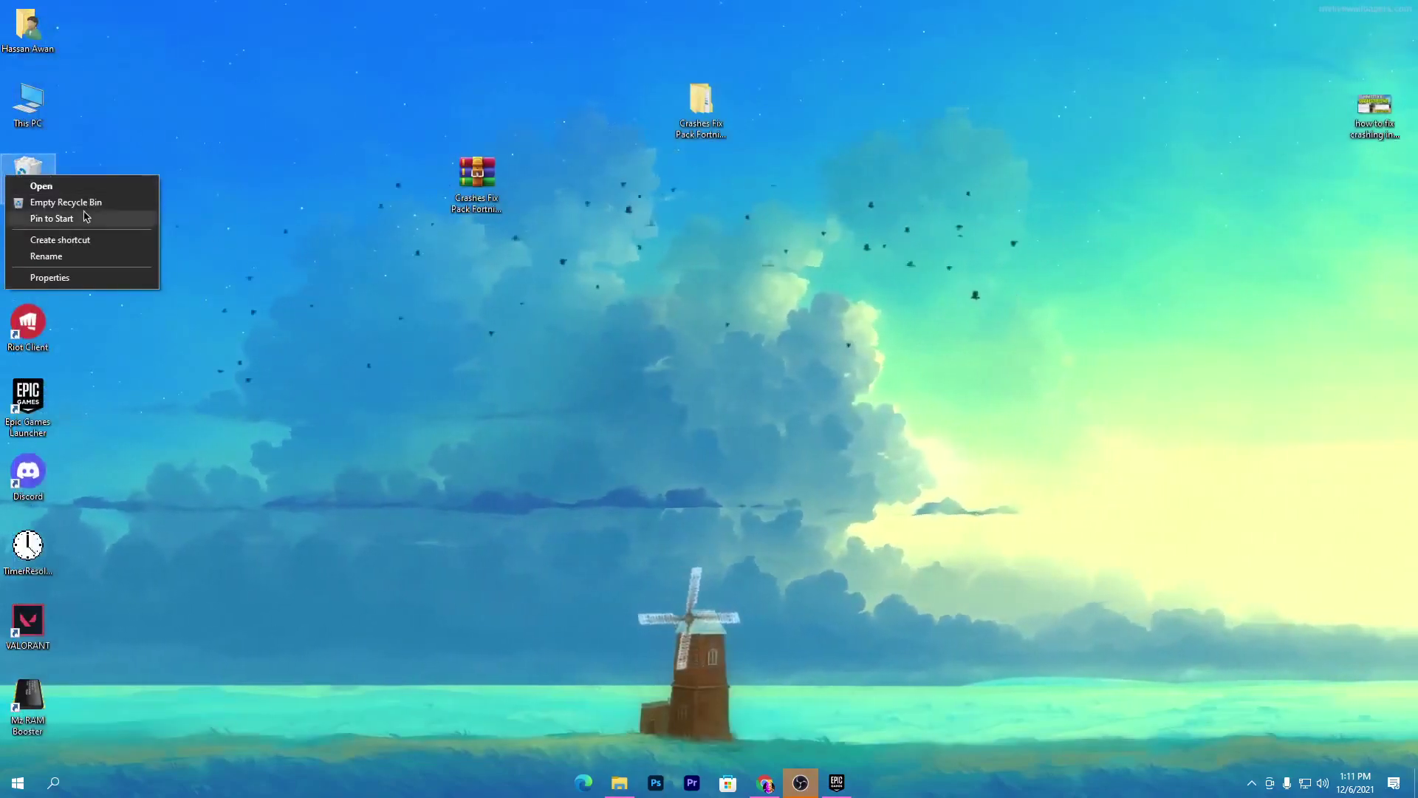
left_click(52, 202)
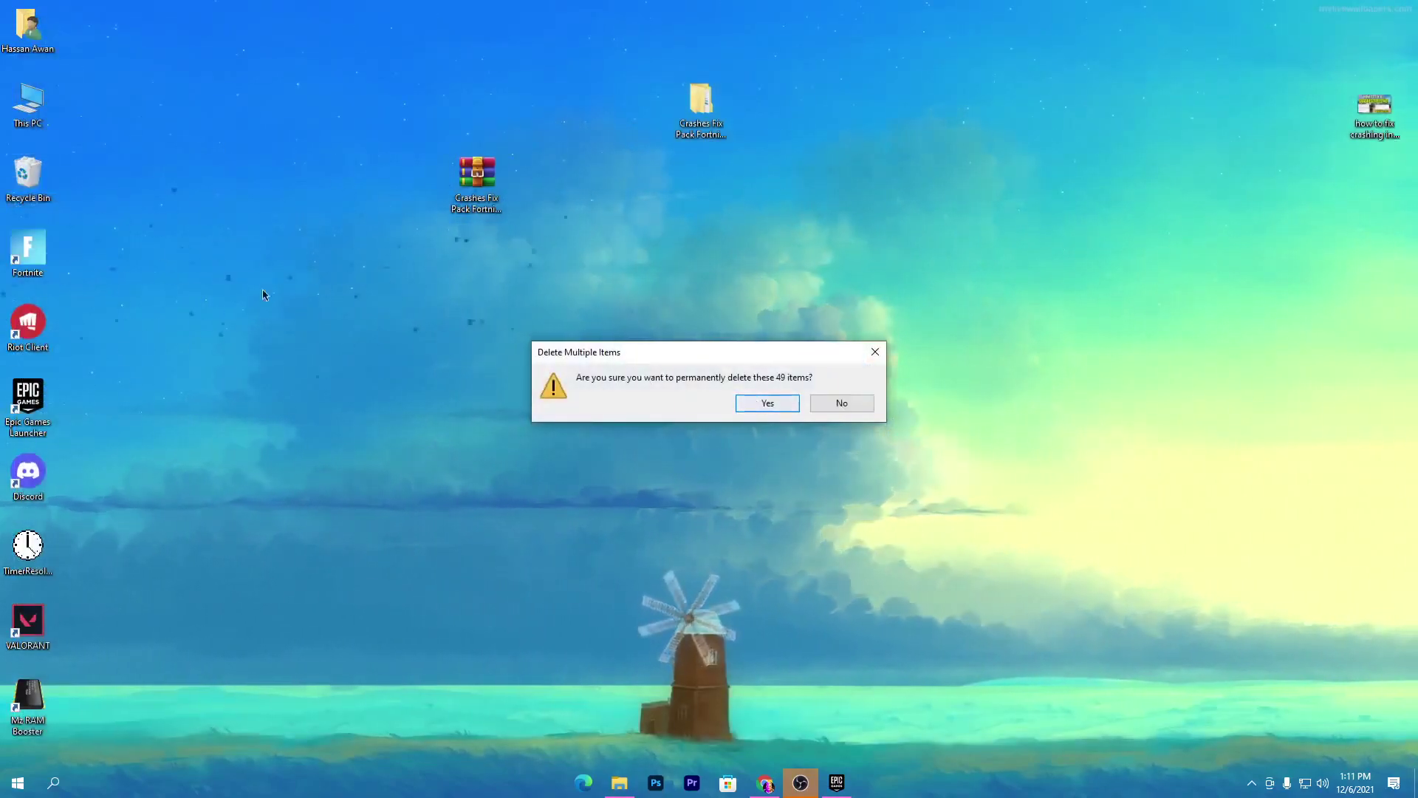
left_click(739, 403)
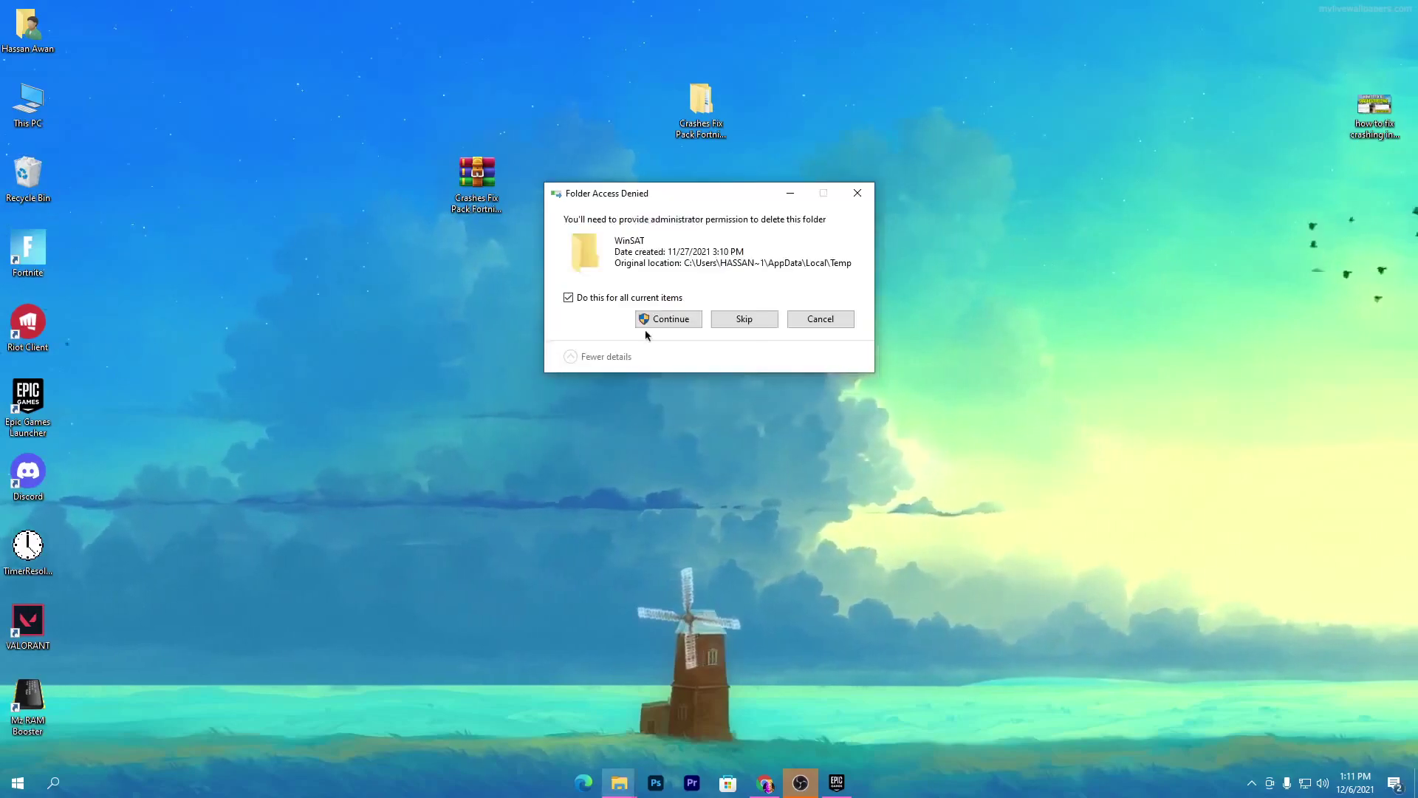